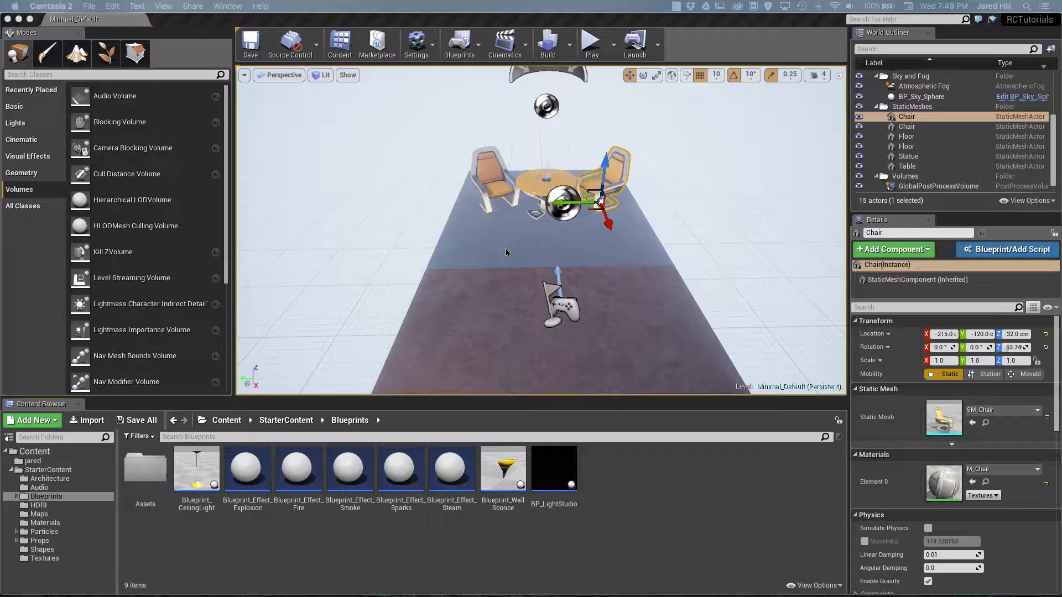
- Select the sky sphere and survey the whole furniture scene from farther back and higher up
click(481, 297)
scroll(481, 297, down, 10)
click(478, 301)
drag(527, 299, 470, 217)
drag(497, 262, 539, 263)
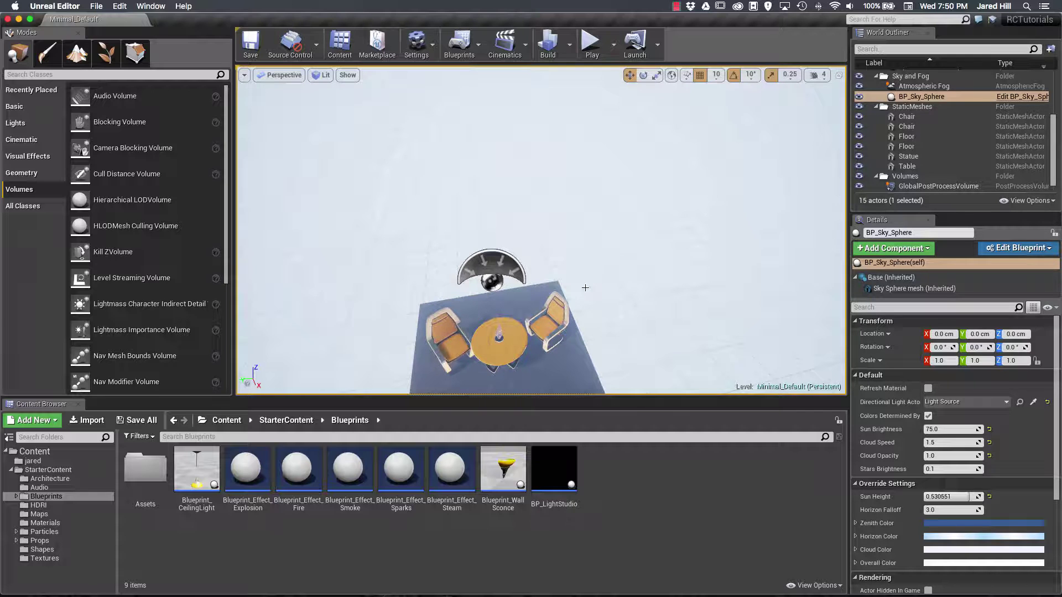
drag(578, 309, 553, 302)
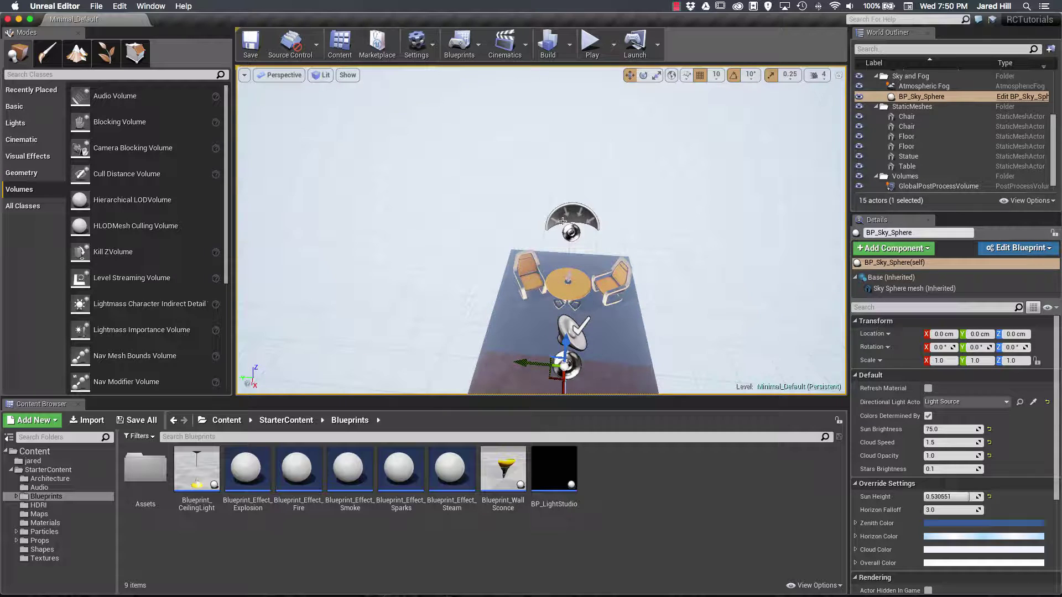
- Examine the table with its two chairs, closing in on the statue and its round base on the tabletop
middle_drag(548, 213, 630, 256)
mouse_move(547, 213)
right_down()
mouse_move(545, 251)
mouse_move(564, 219)
mouse_move(536, 171)
mouse_move(520, 210)
mouse_move(533, 199)
right_up()
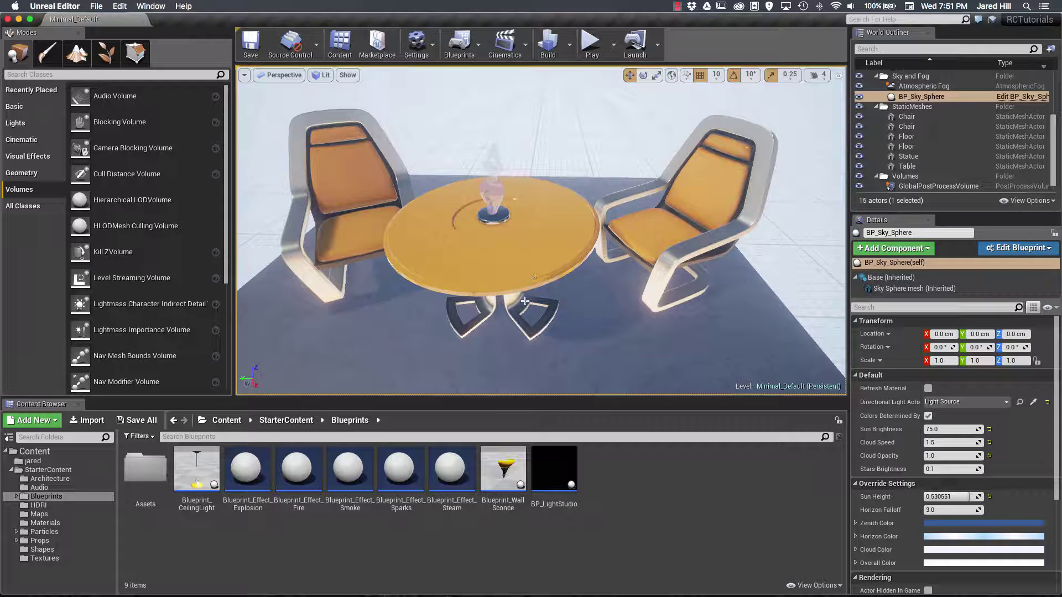
middle_drag(515, 199, 478, 313)
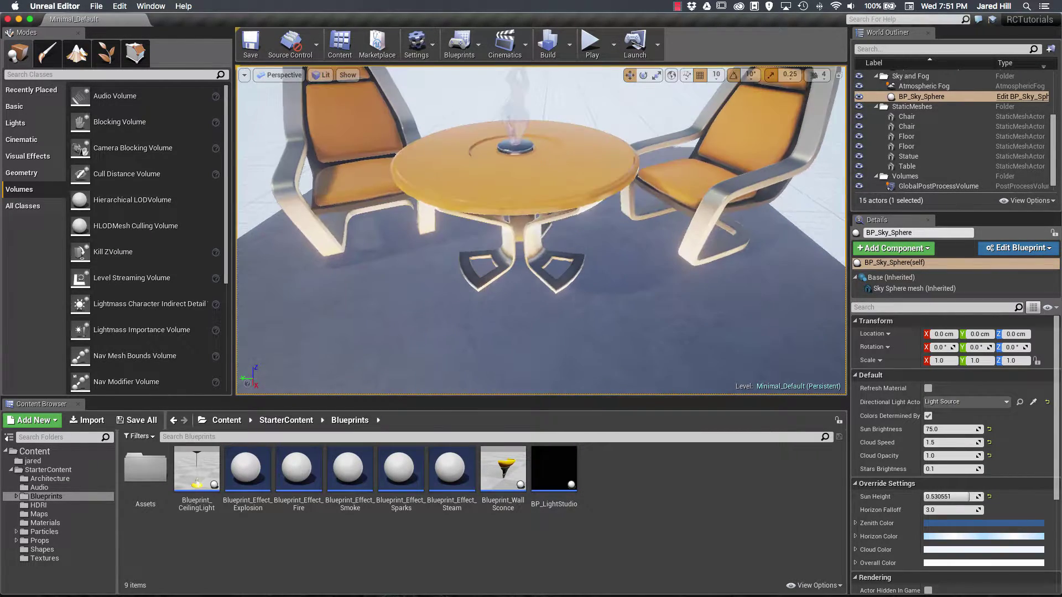
drag(483, 329, 489, 213)
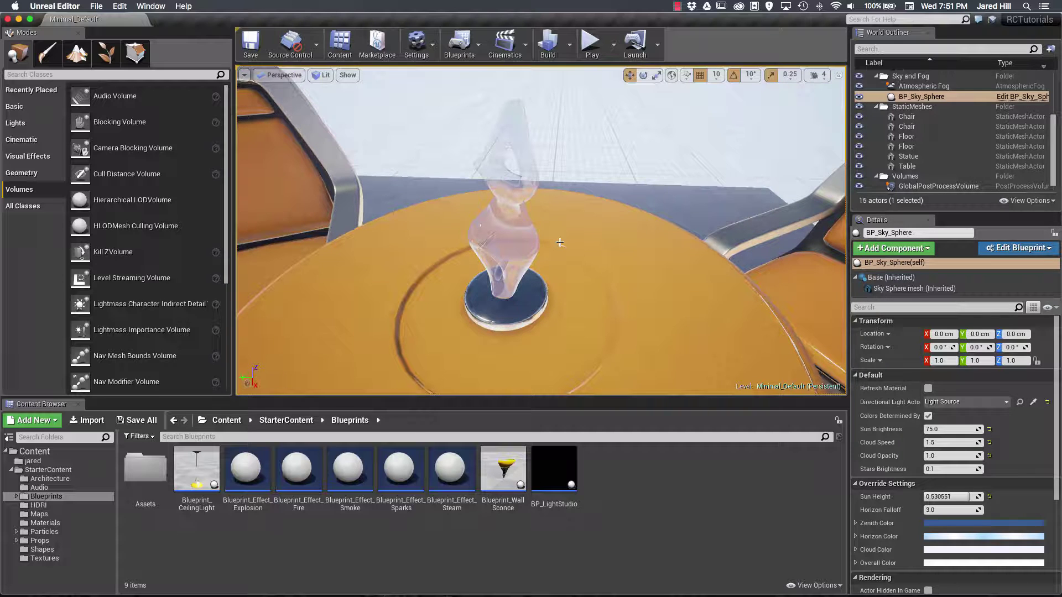
mouse_move(531, 227)
right_down()
mouse_move(415, 228)
mouse_move(686, 228)
mouse_move(519, 238)
mouse_move(520, 199)
mouse_move(520, 260)
mouse_move(514, 188)
mouse_move(514, 232)
right_up()
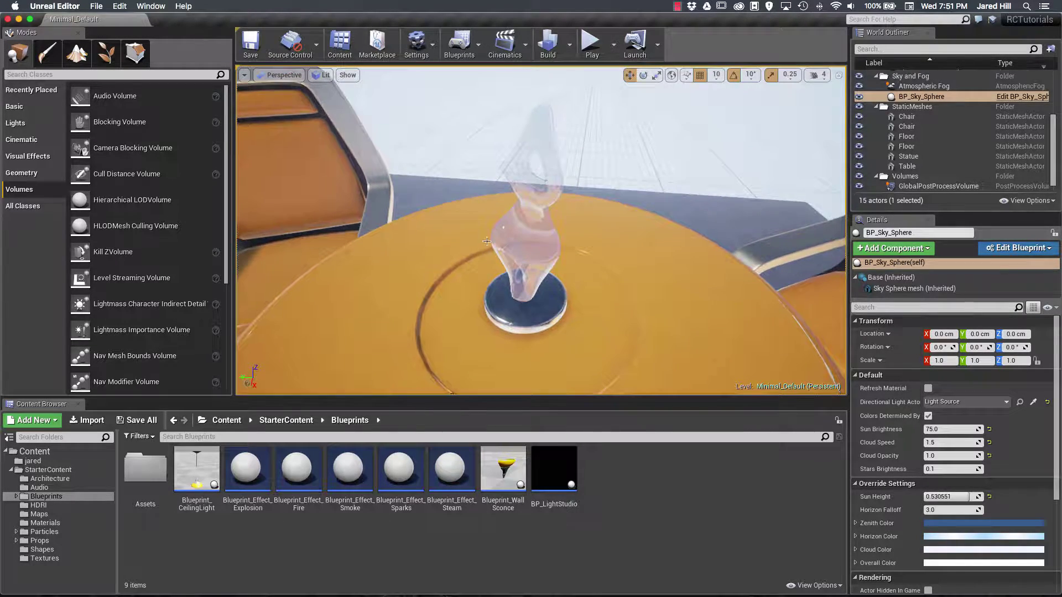
drag(557, 286, 558, 247)
mouse_move(557, 286)
right_down()
mouse_move(560, 354)
mouse_move(558, 271)
mouse_move(557, 309)
mouse_move(545, 281)
right_up()
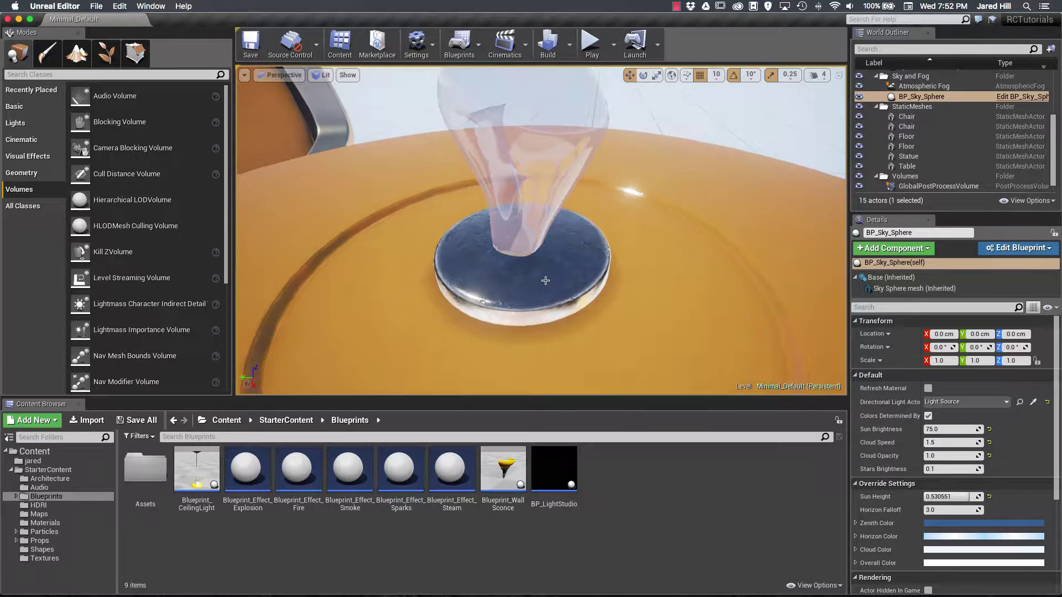
- Compare near and far views of the table and chairs by zooming in and out repeatedly
scroll(545, 280, down, 10)
scroll(544, 290, up, 6)
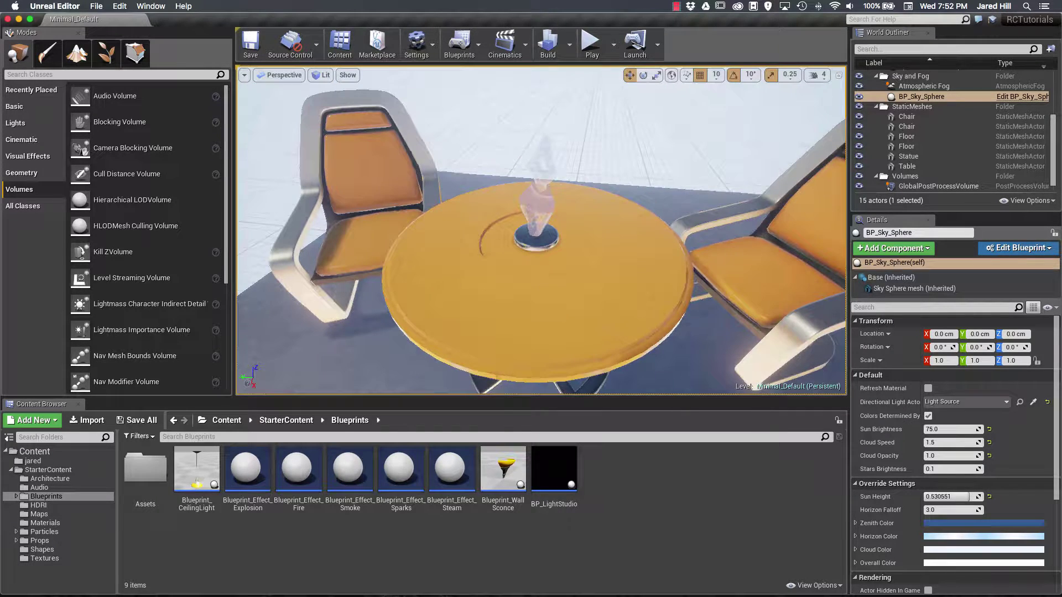
scroll(550, 261, up, 4)
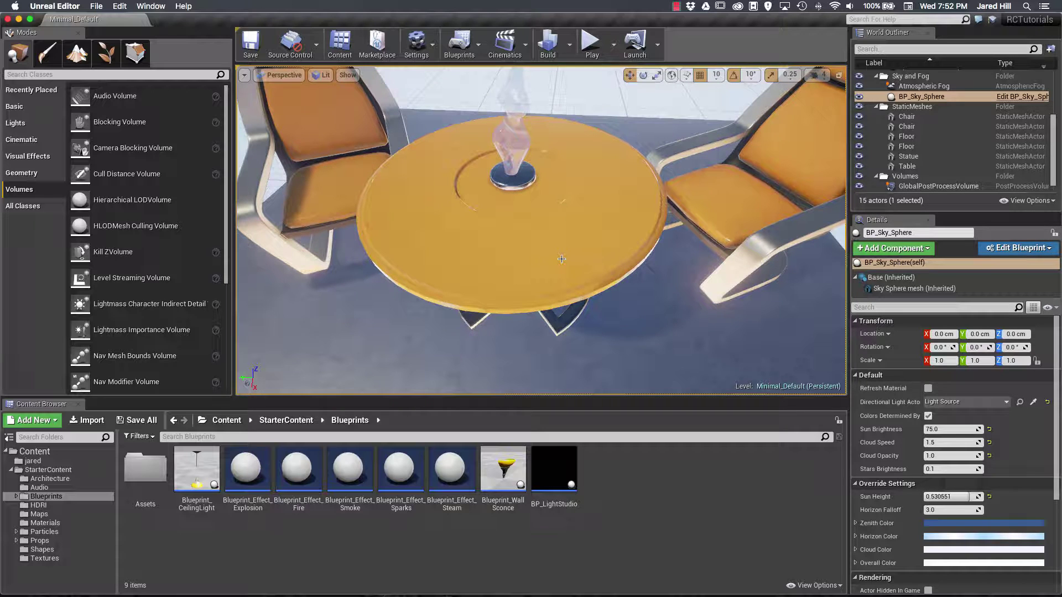
scroll(541, 256, down, 10)
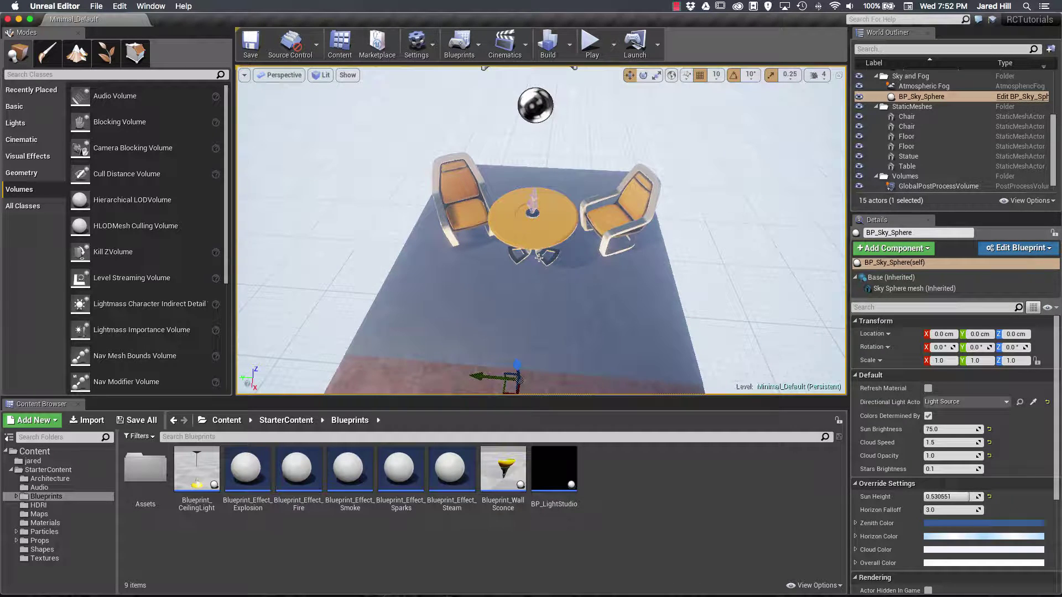
scroll(537, 259, up, 10)
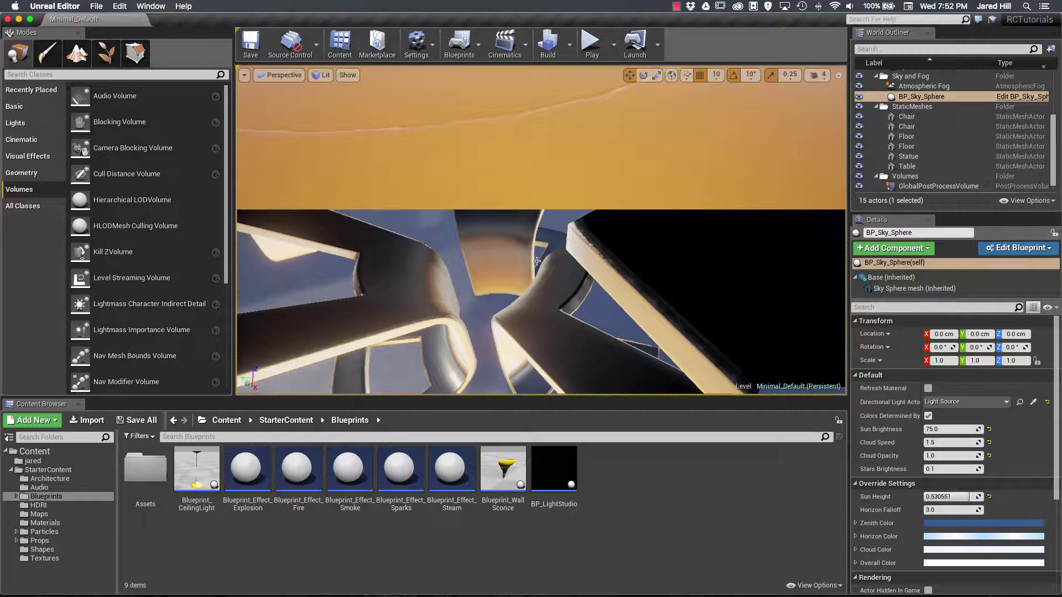
scroll(537, 261, down, 10)
scroll(537, 261, up, 4)
scroll(536, 261, up, 5)
scroll(536, 261, down, 8)
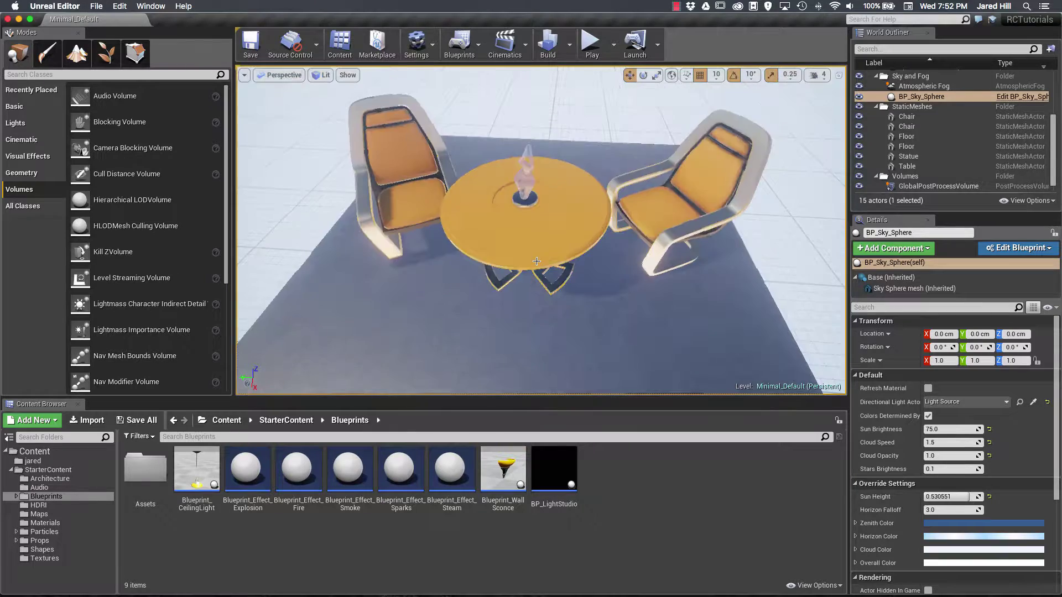
scroll(536, 261, up, 4)
scroll(537, 261, down, 5)
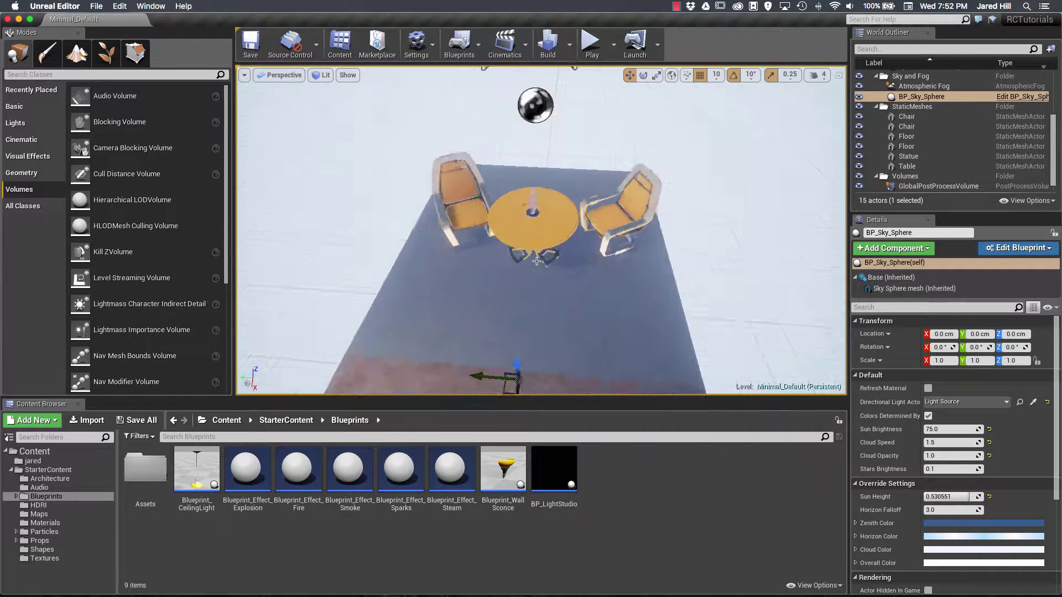
scroll(536, 261, up, 7)
scroll(537, 261, down, 4)
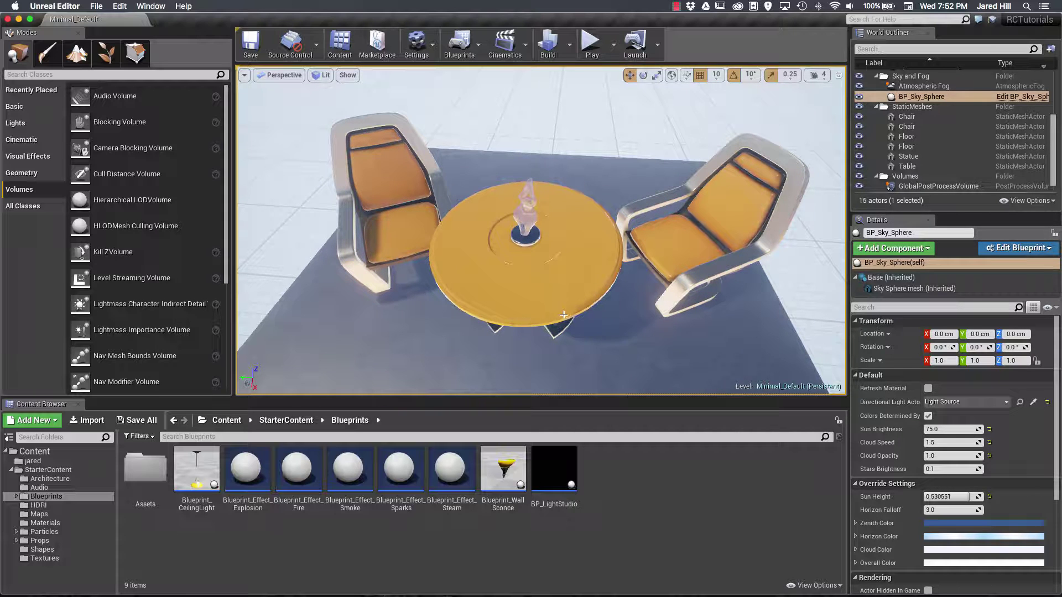
- Look around the tabletop and the chair behind it, moving the camera forward past the furniture
mouse_move(553, 265)
right_down()
mouse_move(528, 221)
mouse_move(525, 260)
mouse_move(523, 235)
mouse_move(537, 253)
right_up()
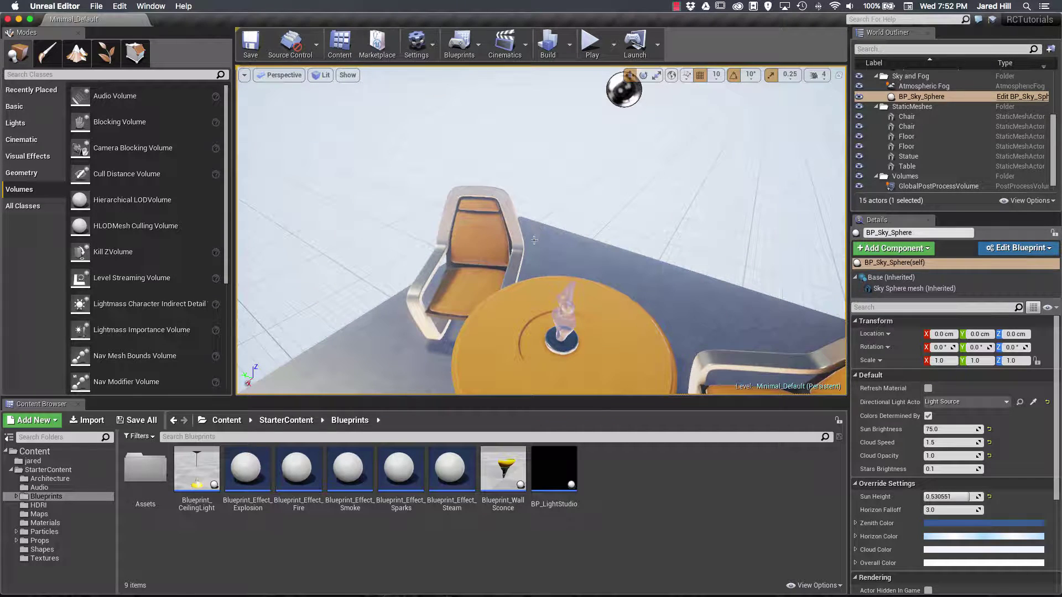
mouse_move(543, 305)
mouse_down()
mouse_move(543, 243)
mouse_move(543, 297)
mouse_up()
right_drag(539, 270, 593, 260)
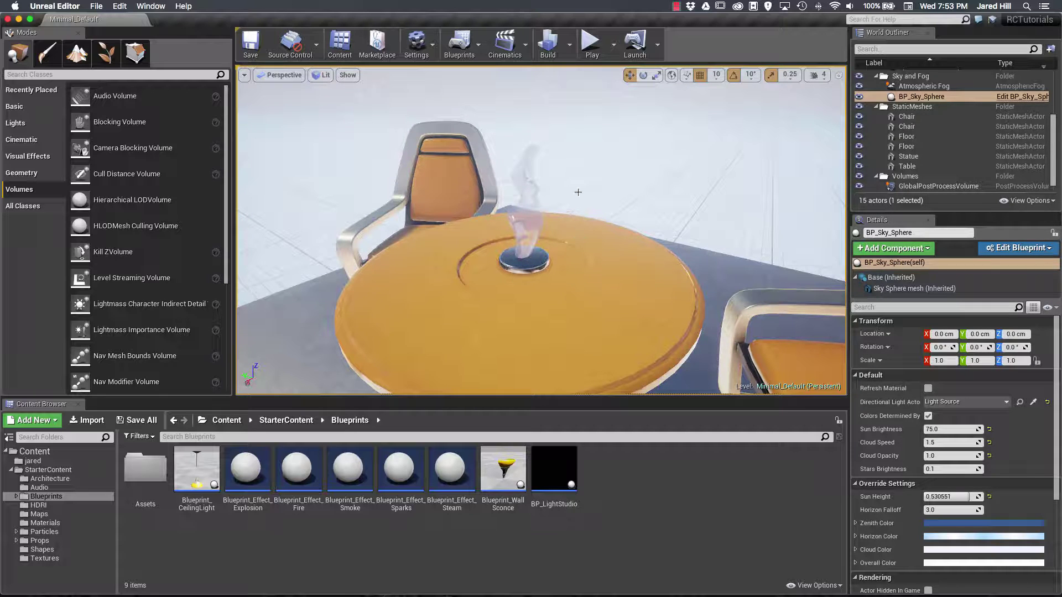
drag(563, 261, 560, 199)
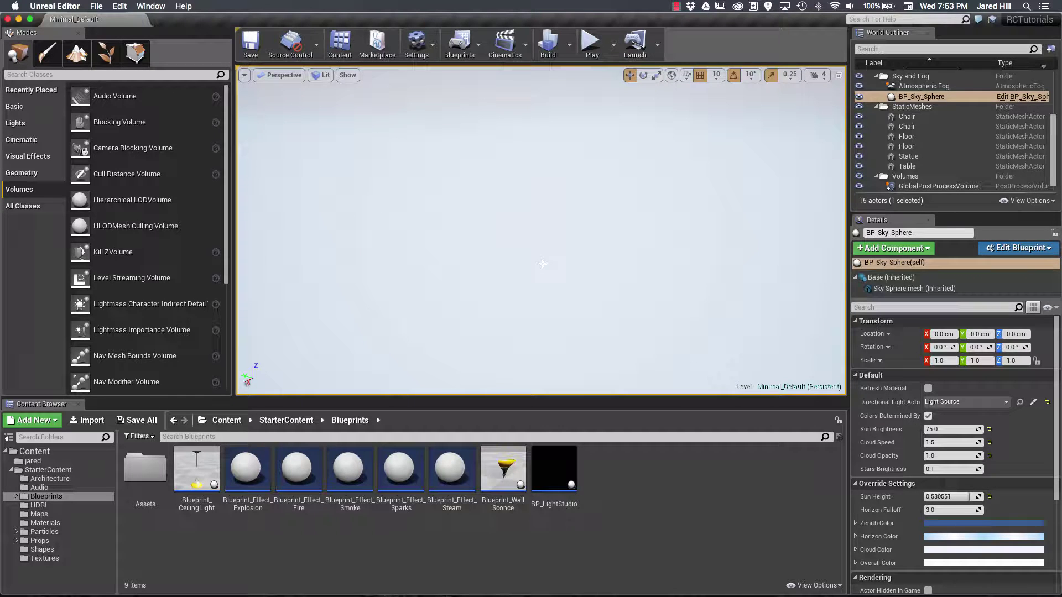
- Select the second Chair actor and frame it in the viewport, with a wider view of its surroundings
click(907, 126)
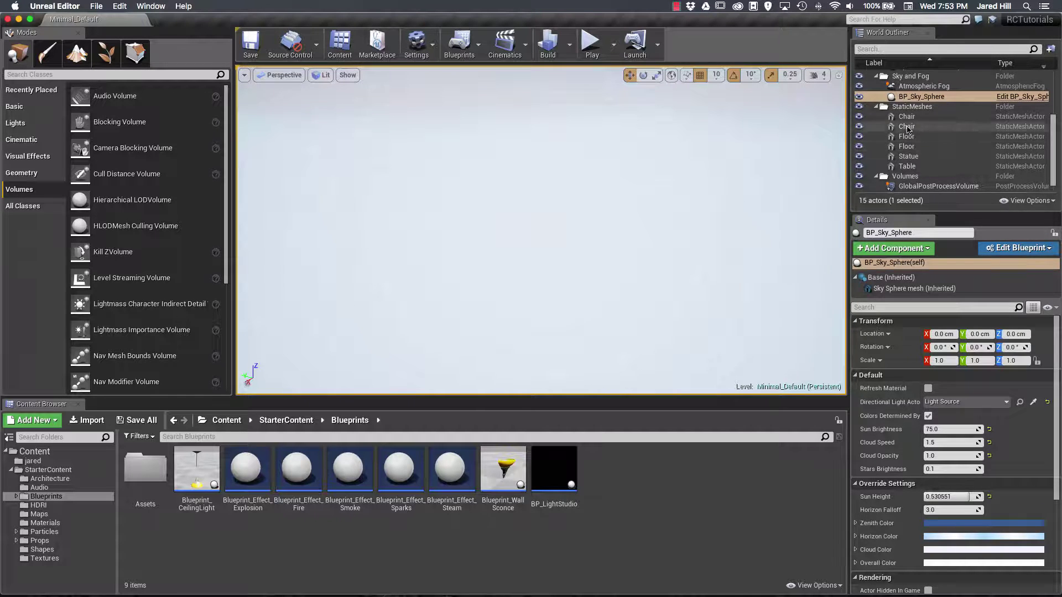
key(f)
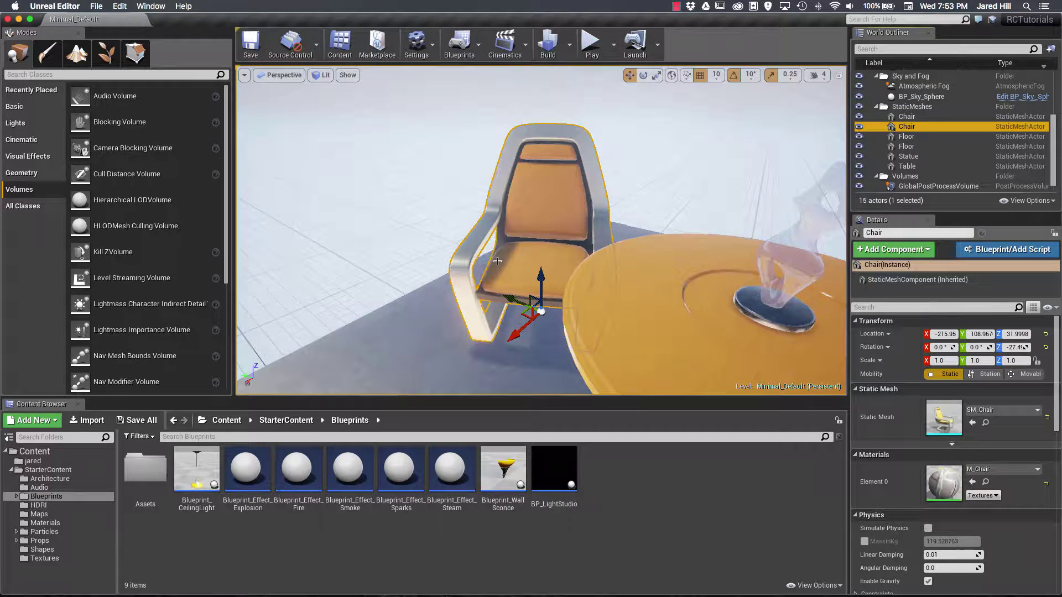
scroll(497, 261, down, 10)
right_drag(542, 258, 542, 258)
- Select the blue floor under the furniture and inspect the platform from different camera heights and distances
click(542, 258)
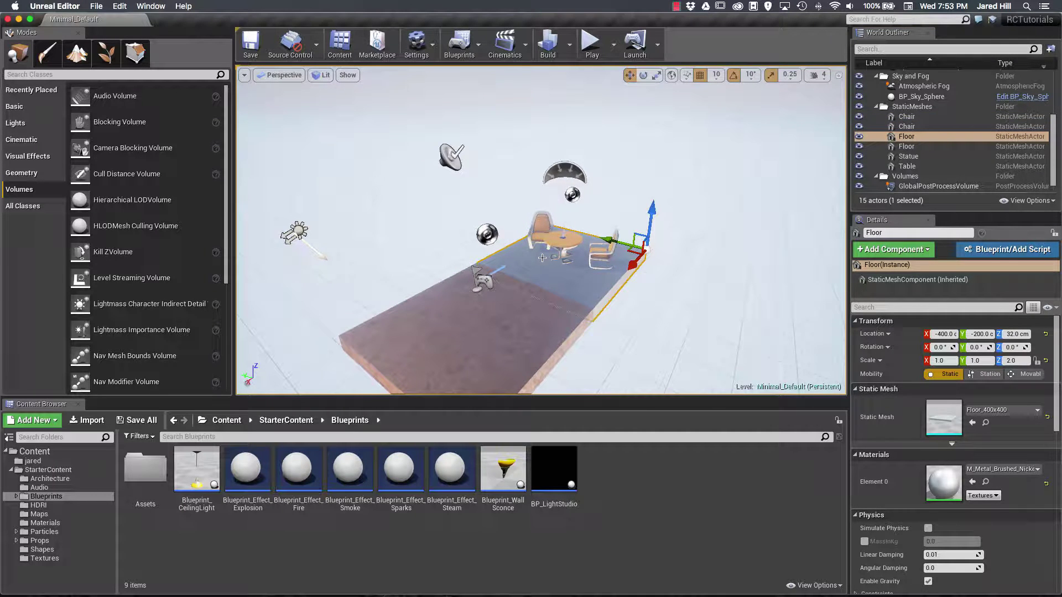
middle_drag(542, 259, 542, 343)
right_drag(530, 266, 531, 277)
middle_drag(542, 258, 542, 277)
scroll(542, 258, down, 5)
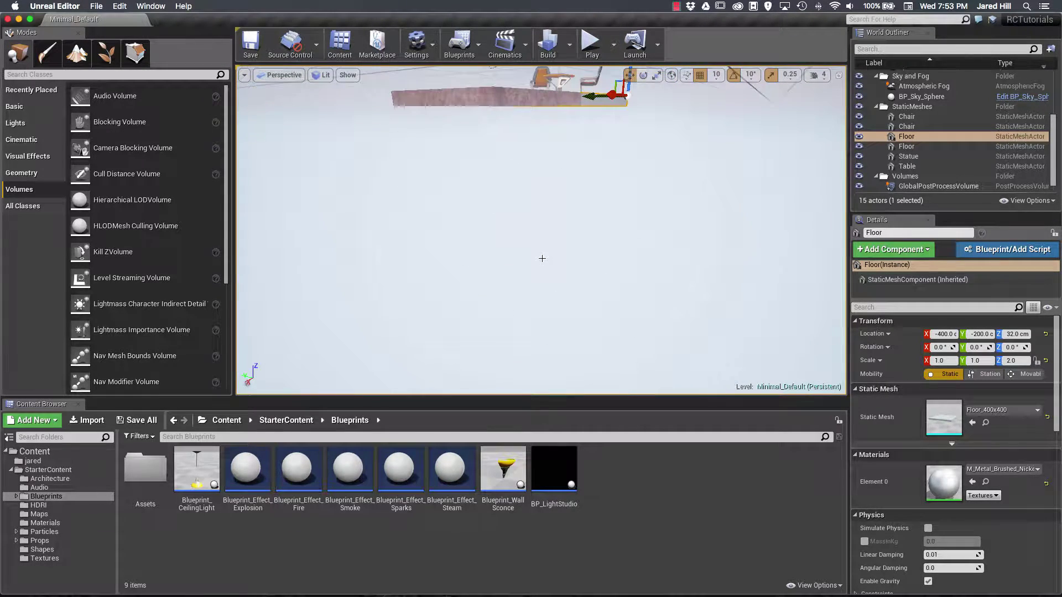
scroll(542, 258, down, 5)
drag(546, 277, 539, 238)
middle_drag(538, 299, 538, 254)
mouse_move(539, 200)
middle_down()
mouse_move(538, 249)
mouse_move(541, 194)
middle_up()
right_drag(504, 193, 504, 194)
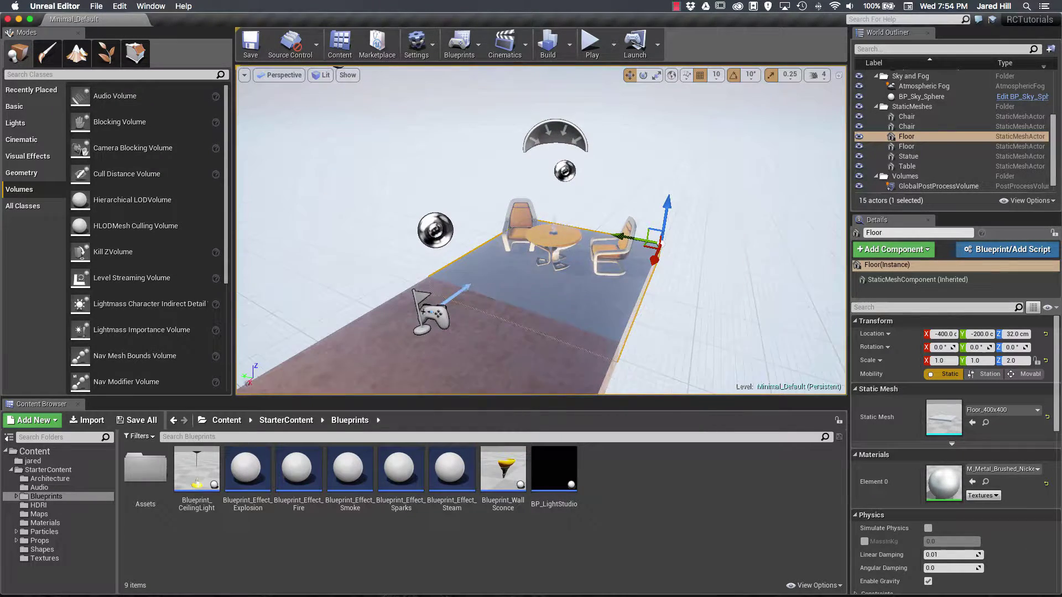
middle_drag(504, 194, 504, 222)
right_drag(503, 200, 504, 207)
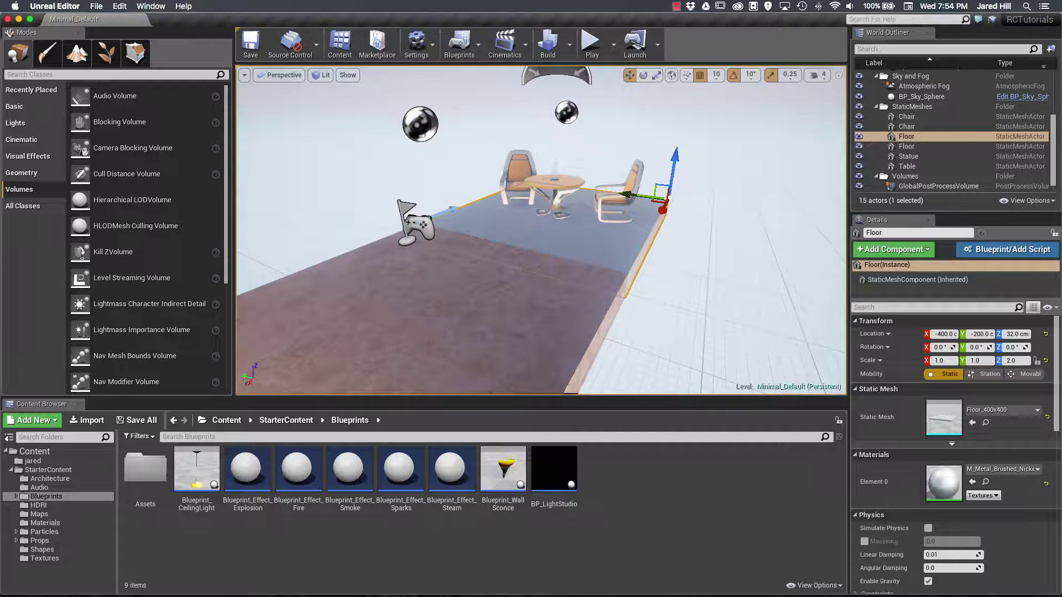
middle_drag(505, 199, 505, 277)
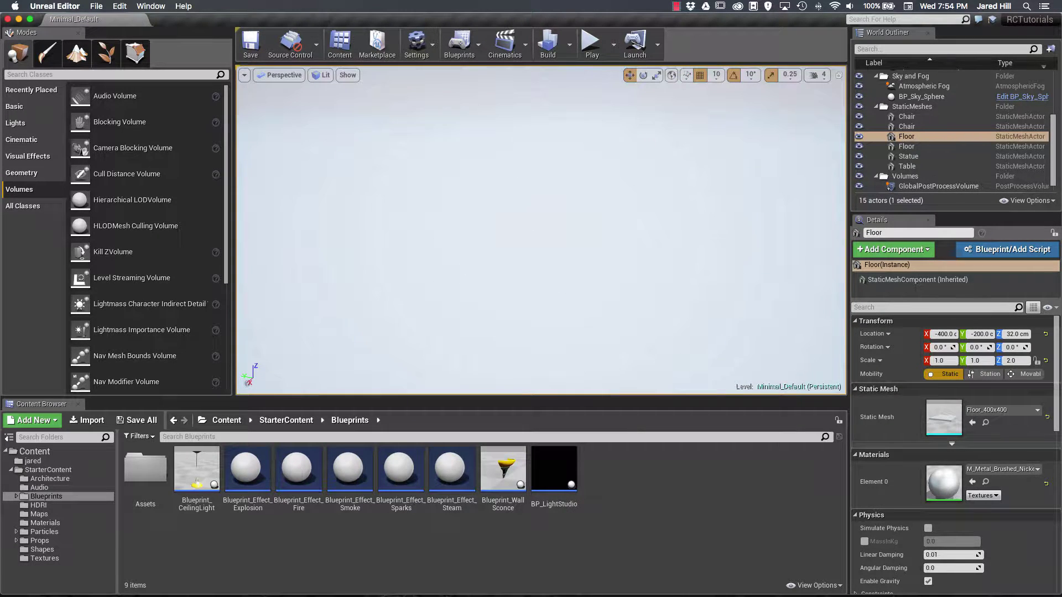
- Select the second Chair actor again, frame it in the viewport and view it from raised and lowered camera heights
click(916, 126)
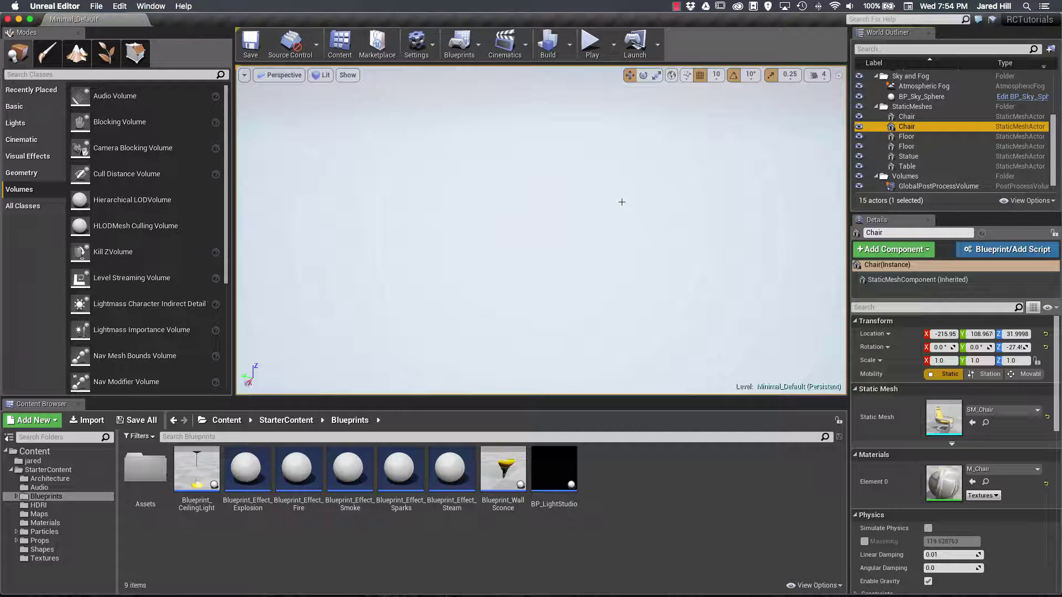
key(f)
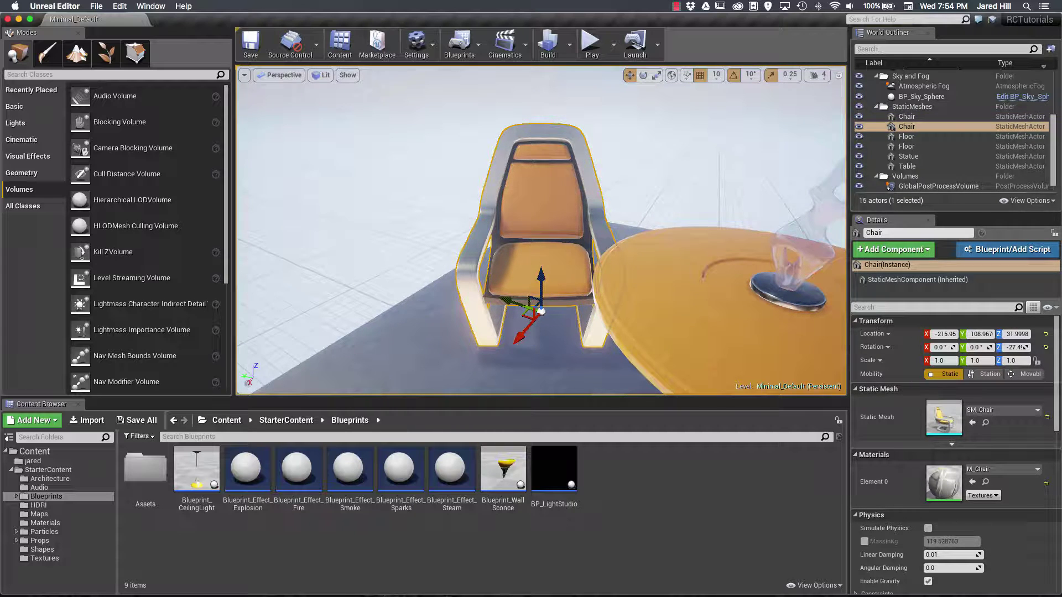
key(e)
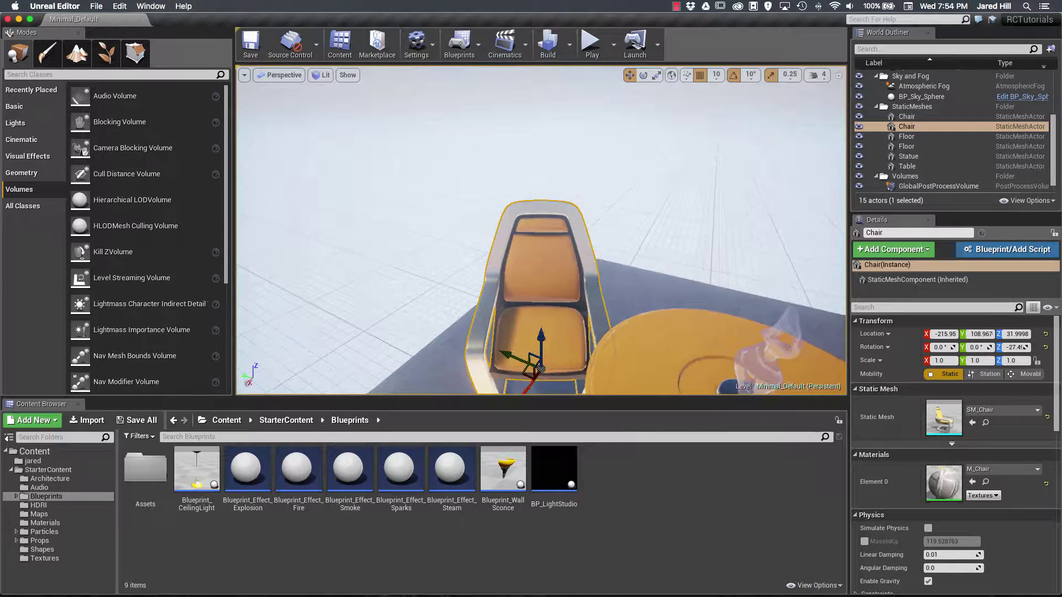
key(q)
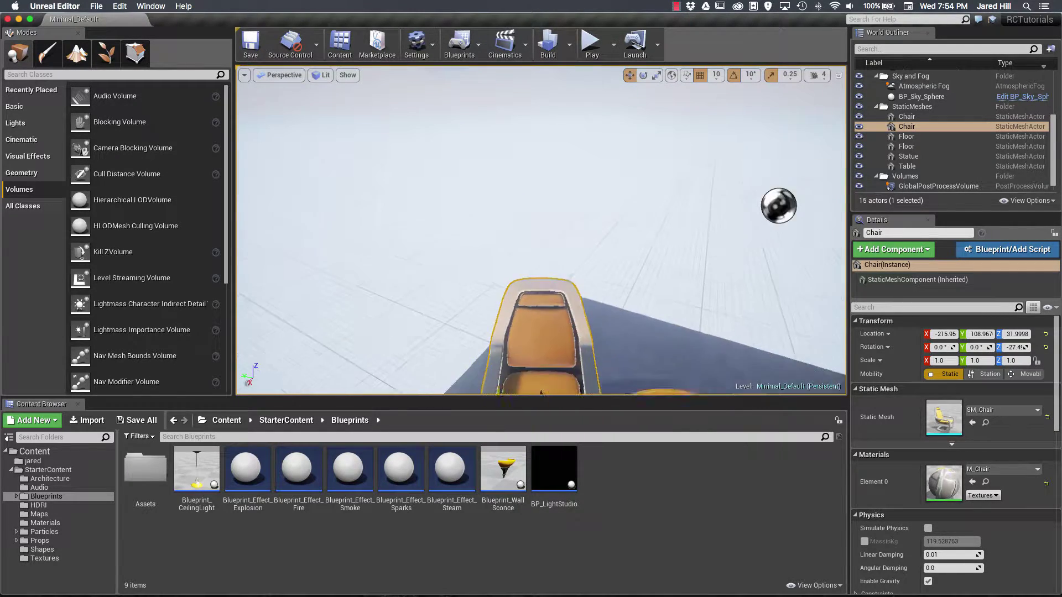
key(e)
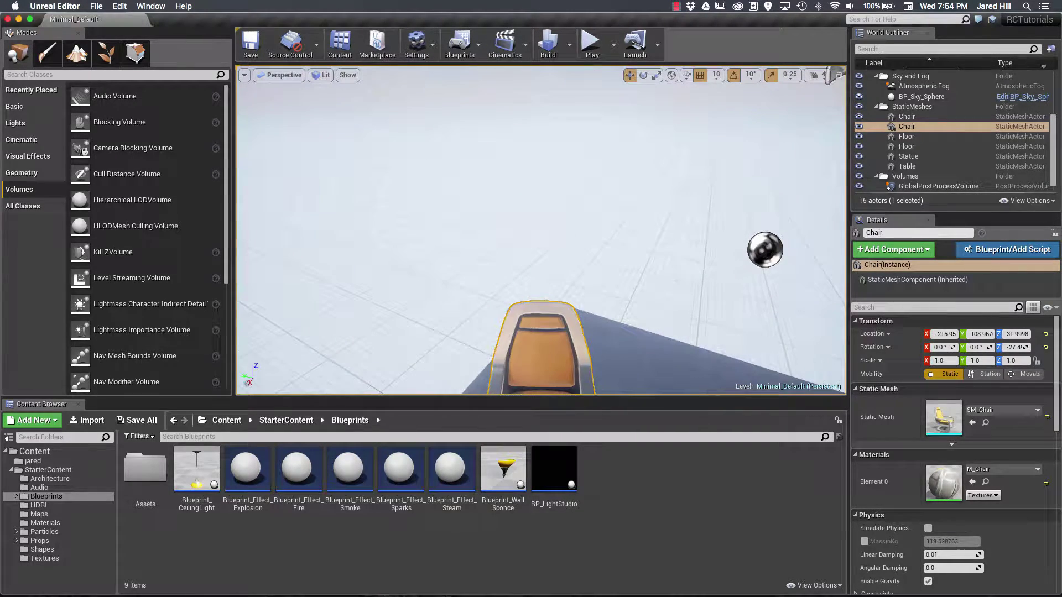
key(e)
right_drag(541, 188, 542, 263)
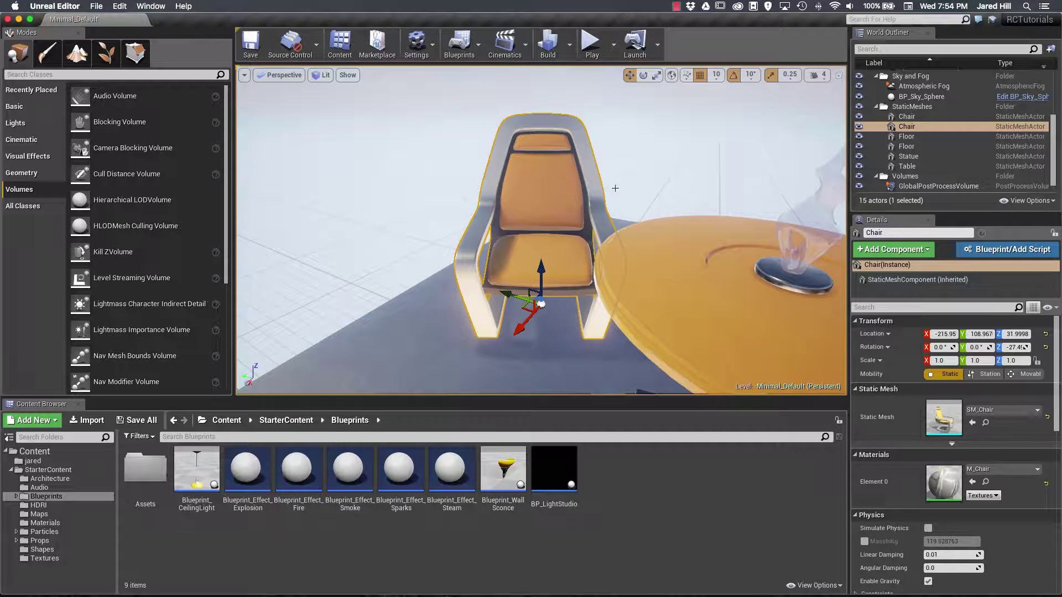
- Examine the framed chair and the neighbouring table by flying the camera up, down and sideways
key(e)
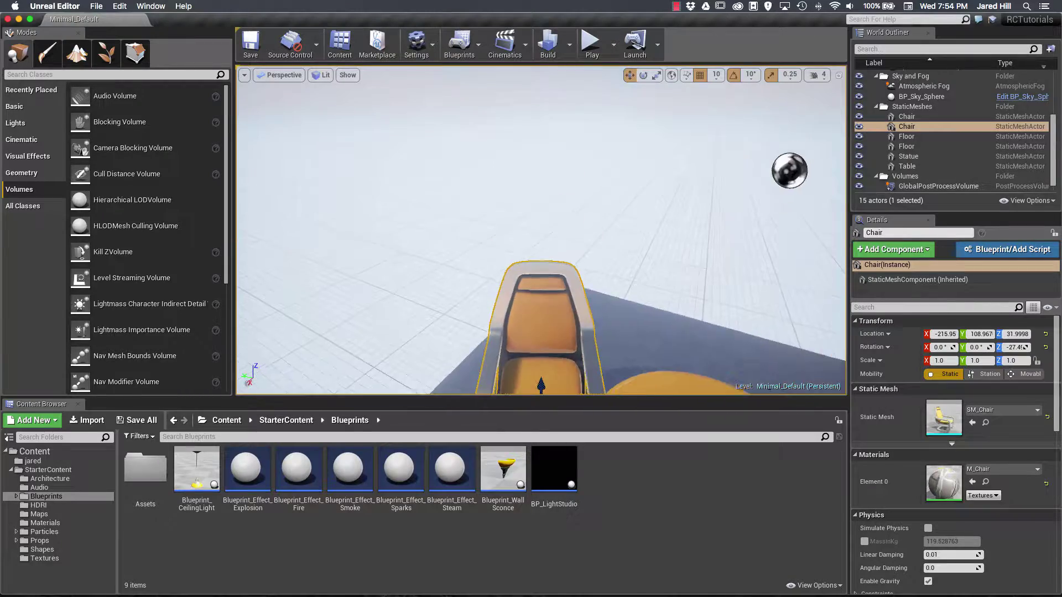
key(q)
key(e)
key(d)
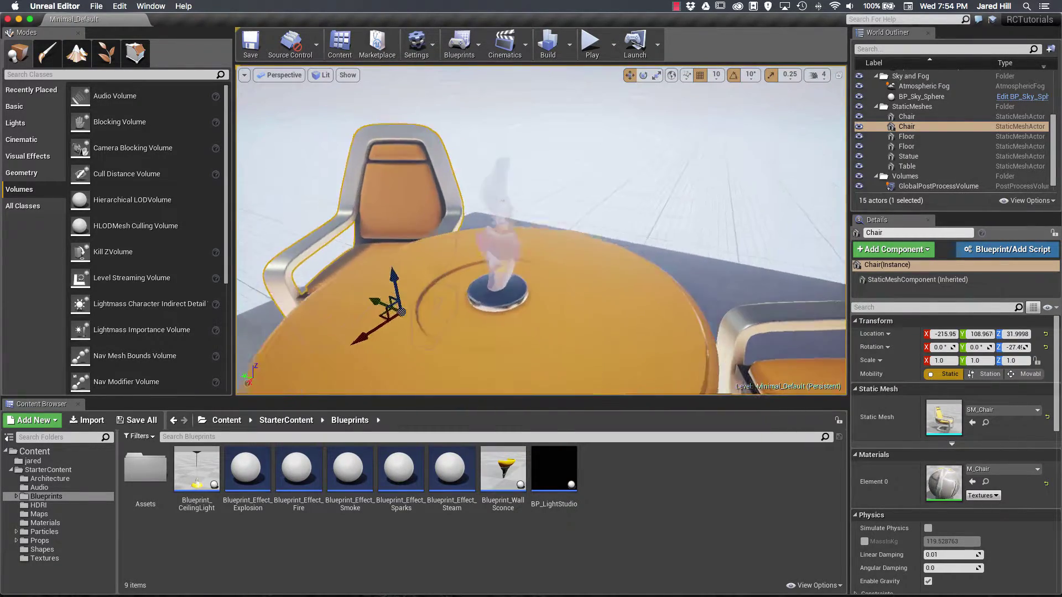
key(a)
key(q)
key(e)
right_drag(548, 243, 630, 274)
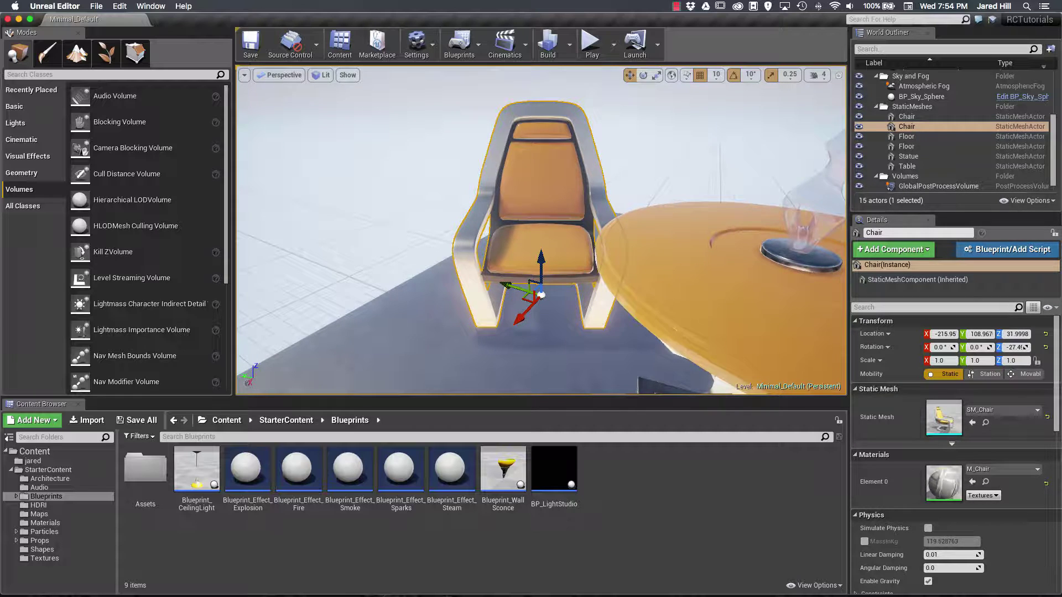
key(q)
key(e)
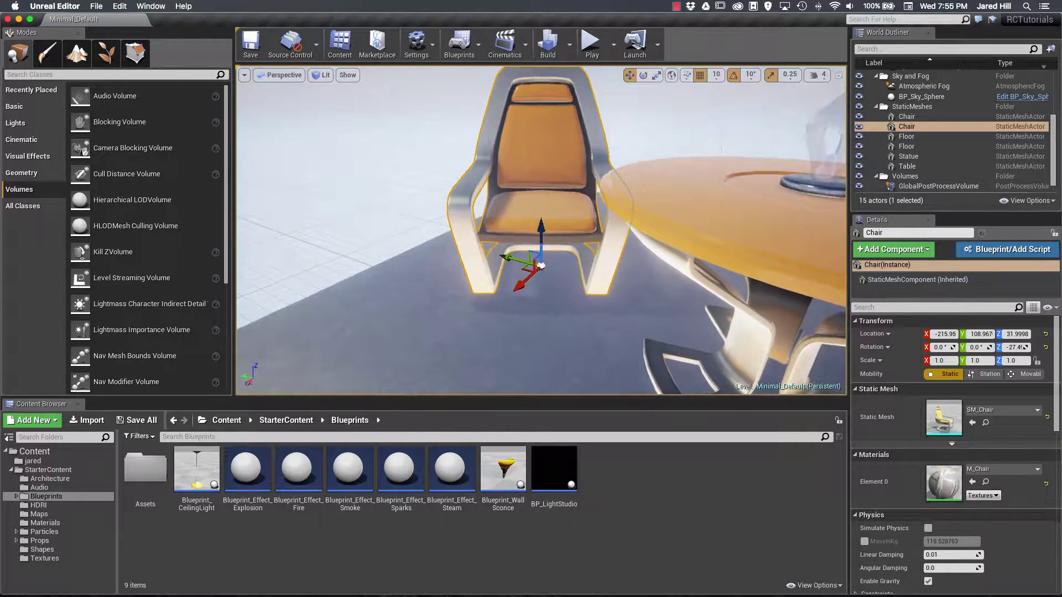
key(e)
key(q)
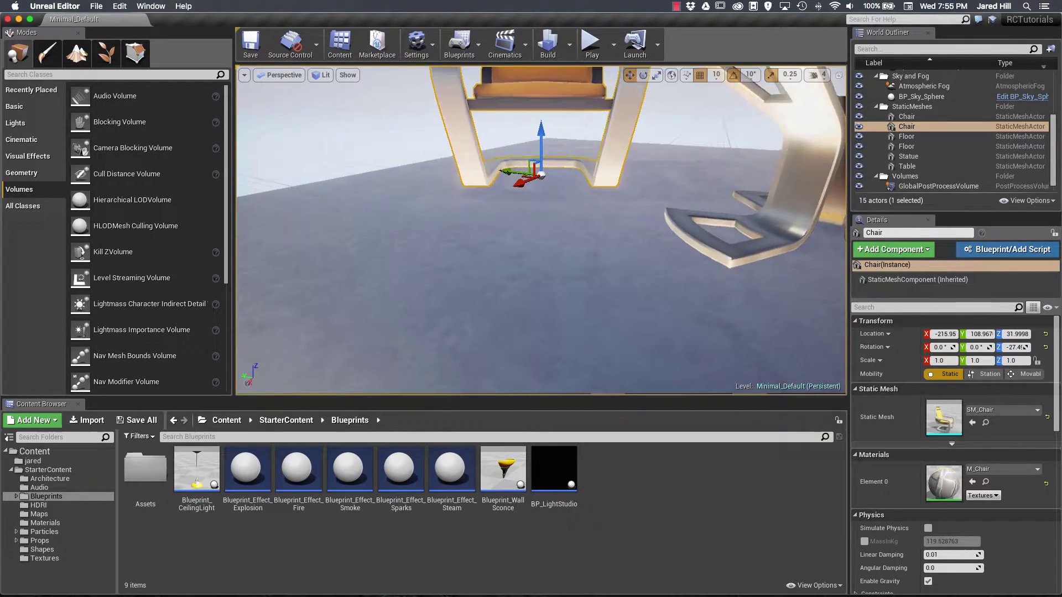
- Frame the selected second Chair in the viewport and move the camera straight in on it until it passes through
key(f)
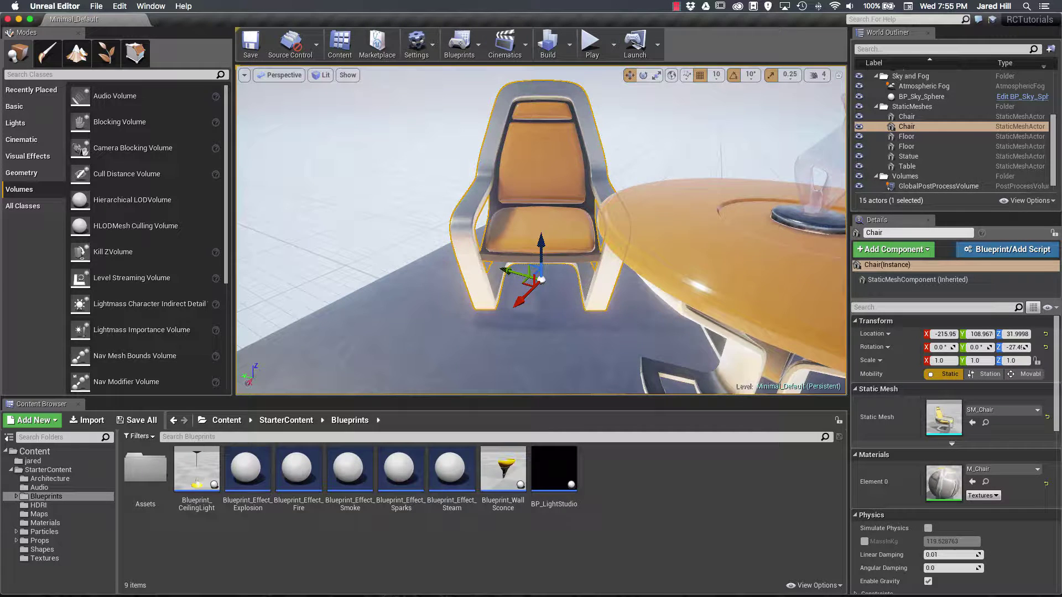
scroll(541, 232, up, 5)
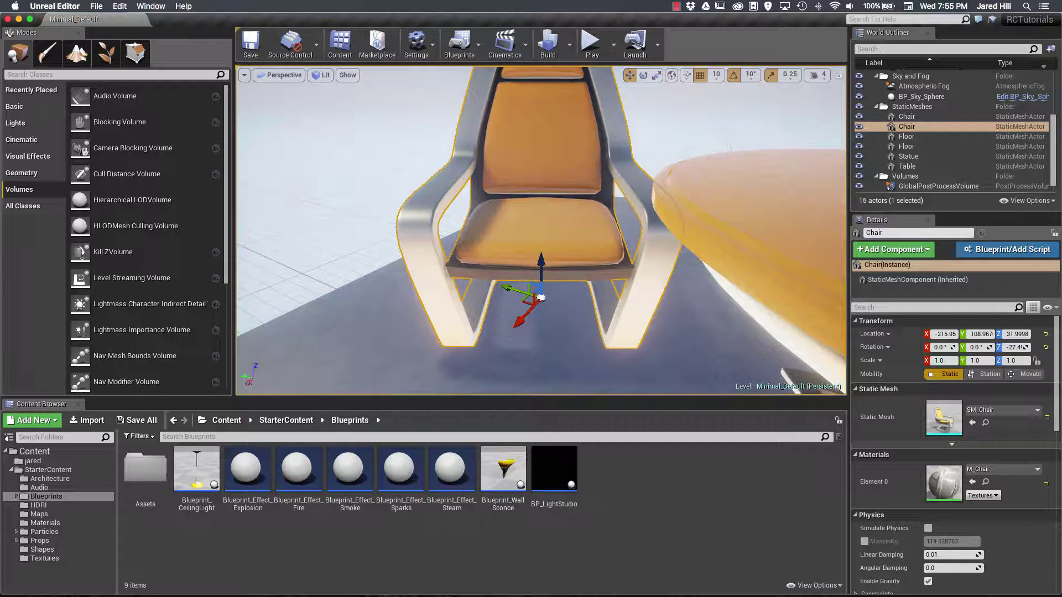
scroll(541, 232, up, 5)
scroll(541, 232, up, 5)
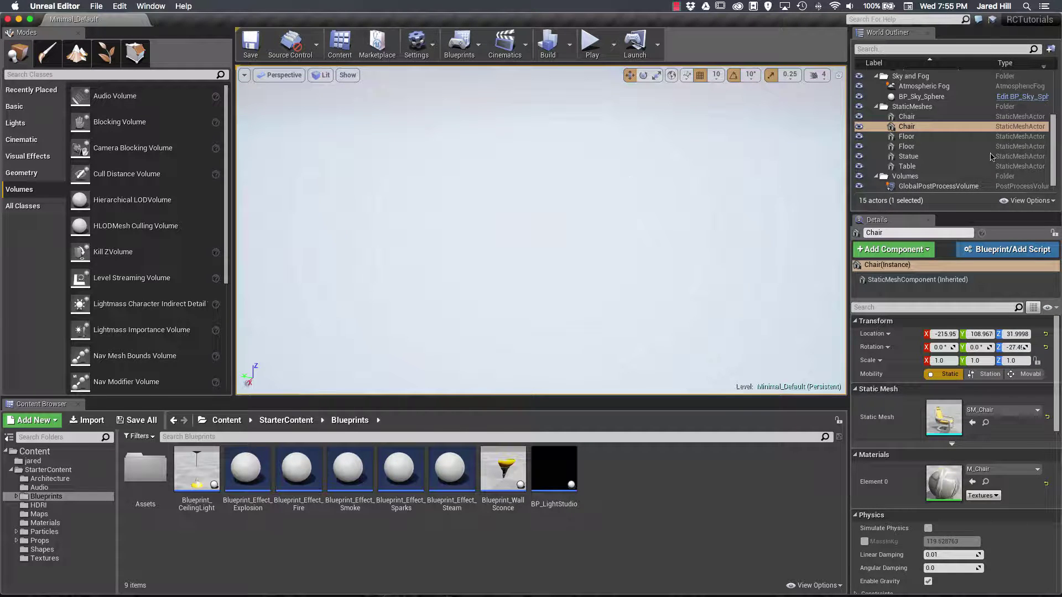
- Select the second Chair actor from the scene list again and bring it back into frame
click(990, 127)
key(f)
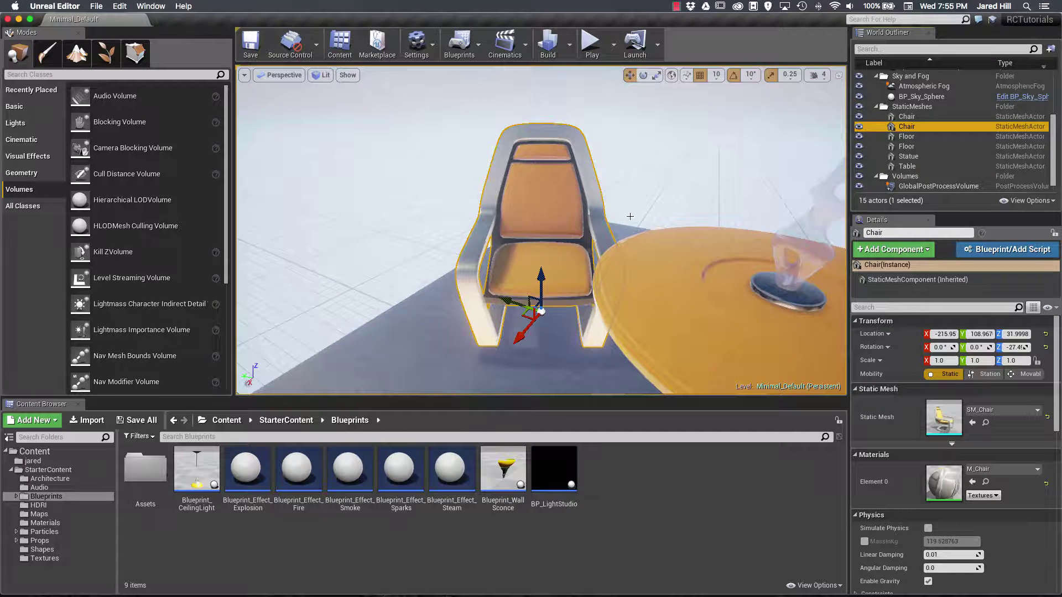
click(572, 232)
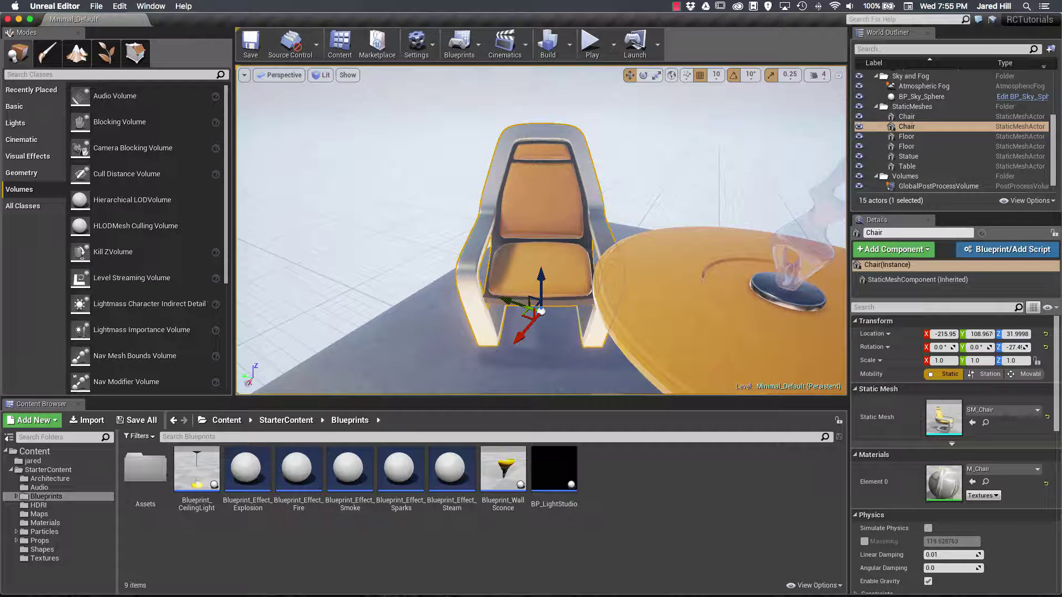
- Examine the second Chair's seat and backrest at close range, and back out to a view including the neighbouring table
alt+right_drag(572, 231, 603, 231)
scroll(541, 231, down, 4)
scroll(541, 231, up, 6)
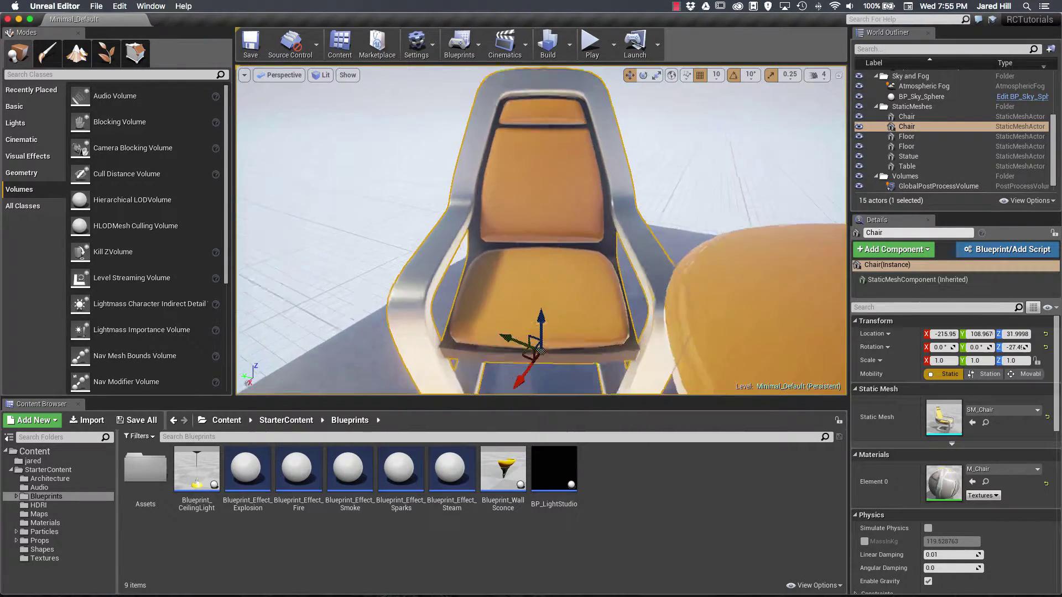
scroll(541, 230, up, 3)
scroll(541, 230, down, 6)
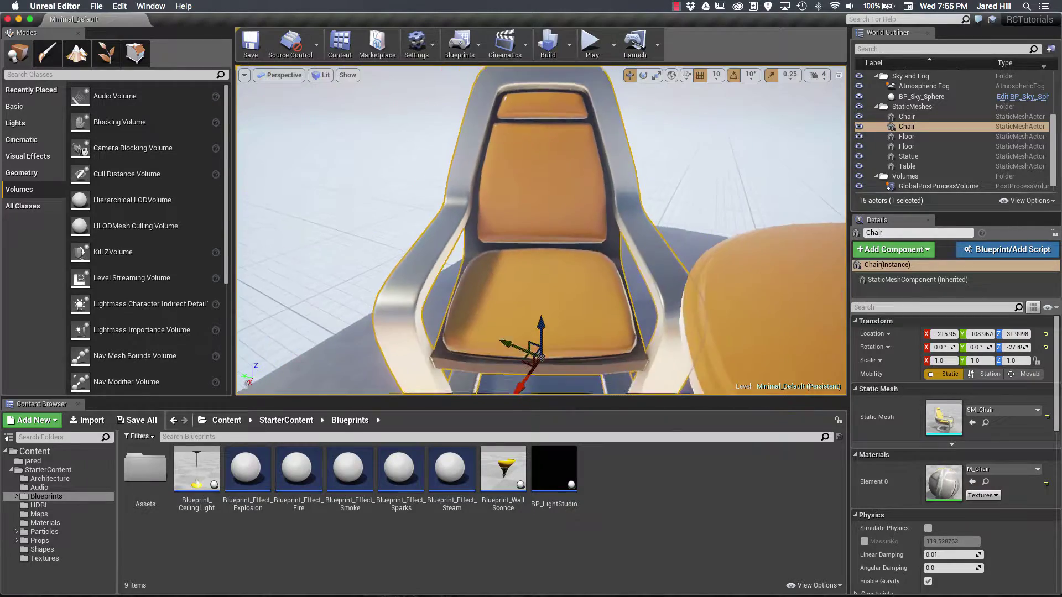
scroll(541, 230, up, 5)
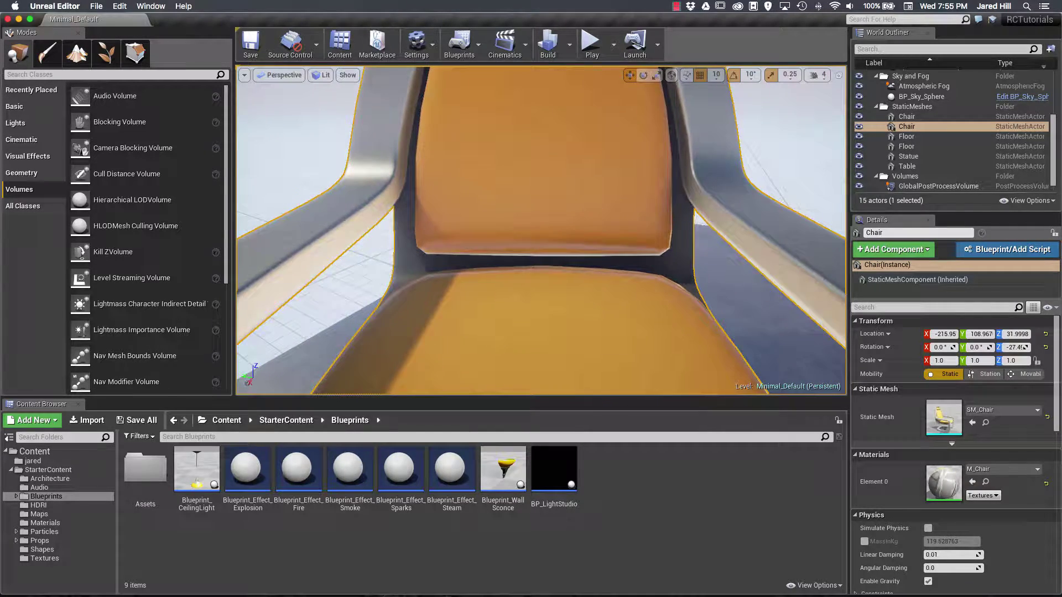
scroll(541, 231, up, 3)
scroll(541, 230, down, 2)
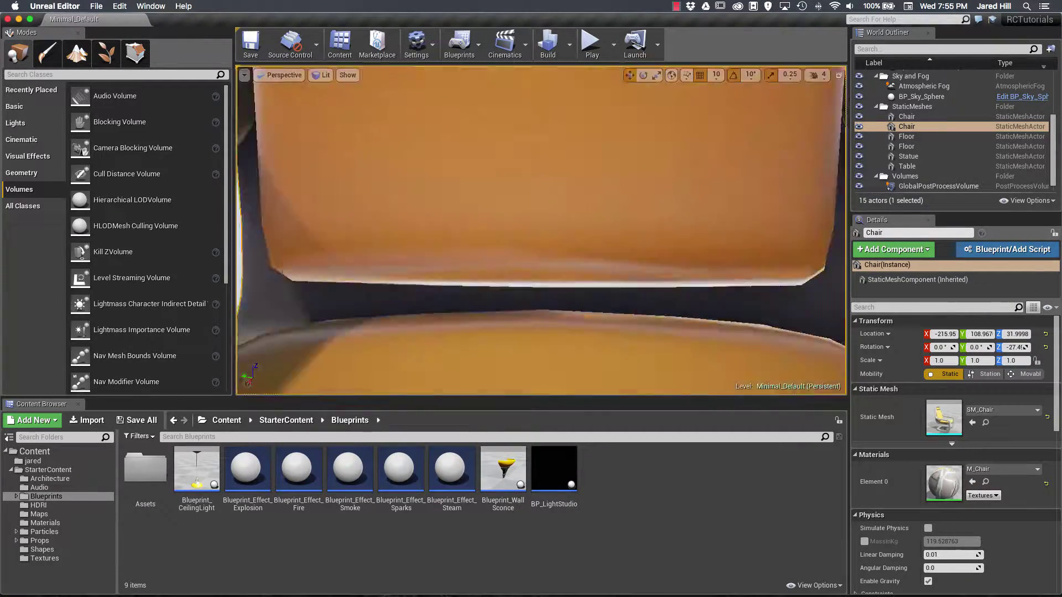
scroll(541, 231, down, 3)
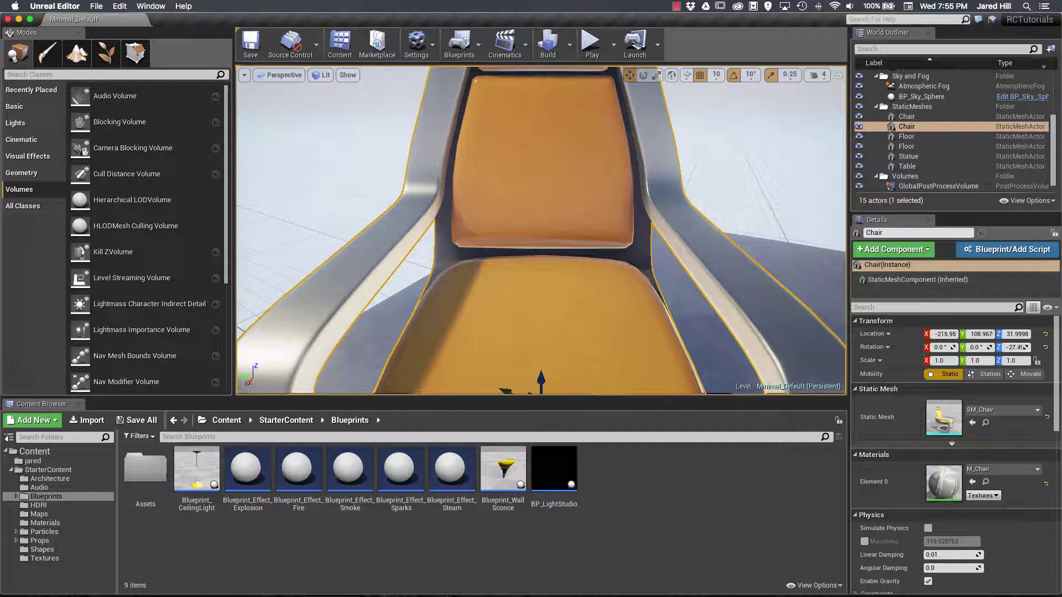
scroll(540, 231, down, 5)
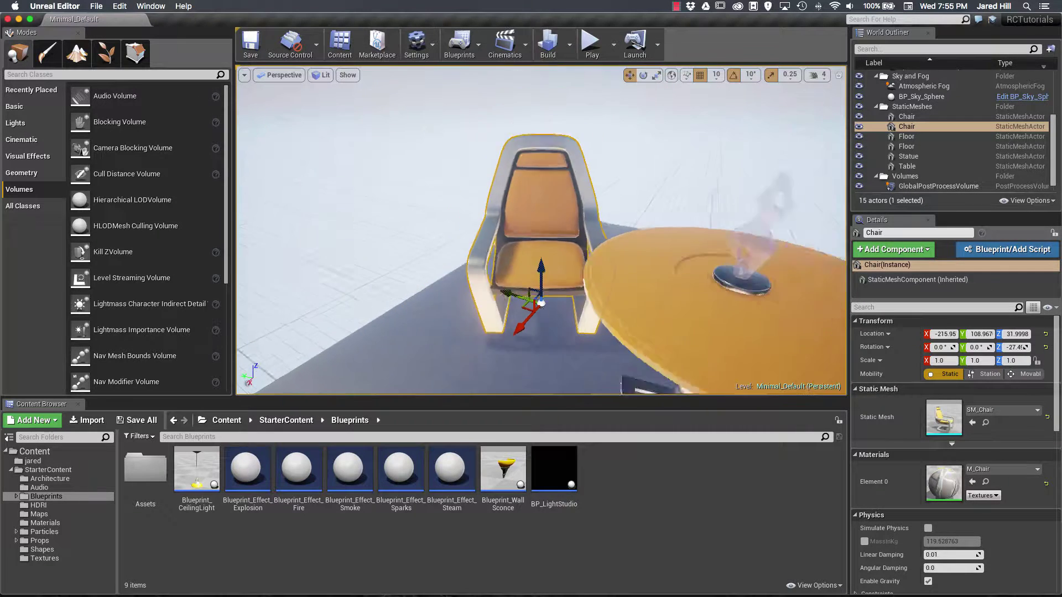
- Back the camera away to show the chair and table together, and move in close on the chair's backrest
drag(572, 231, 572, 235)
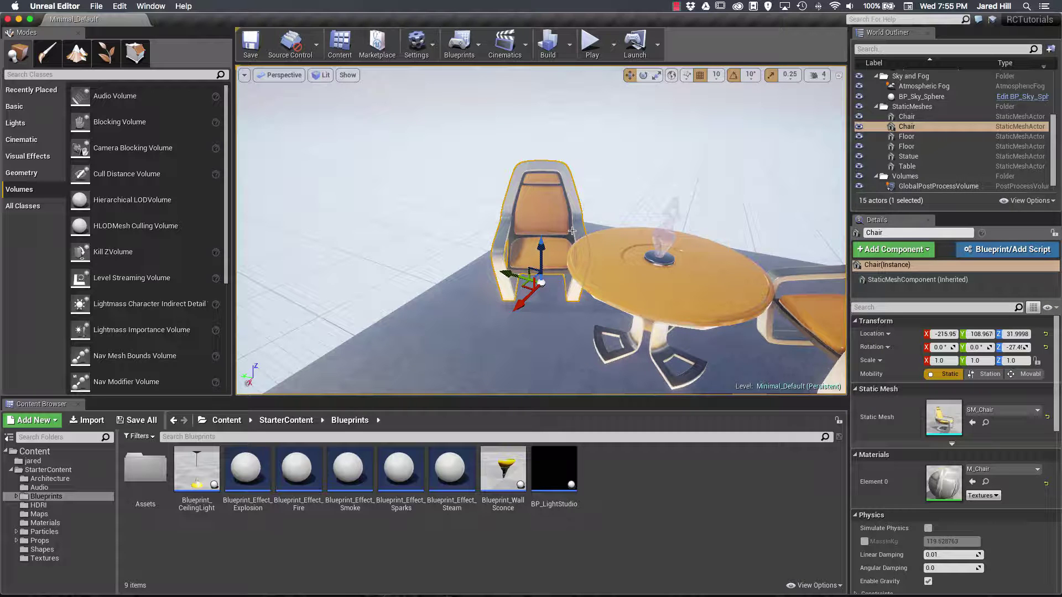
mouse_move(572, 236)
alt+right_down()
mouse_move(685, 235)
mouse_move(630, 235)
mouse_move(647, 221)
mouse_move(572, 226)
alt+right_up()
scroll(565, 230, up, 3)
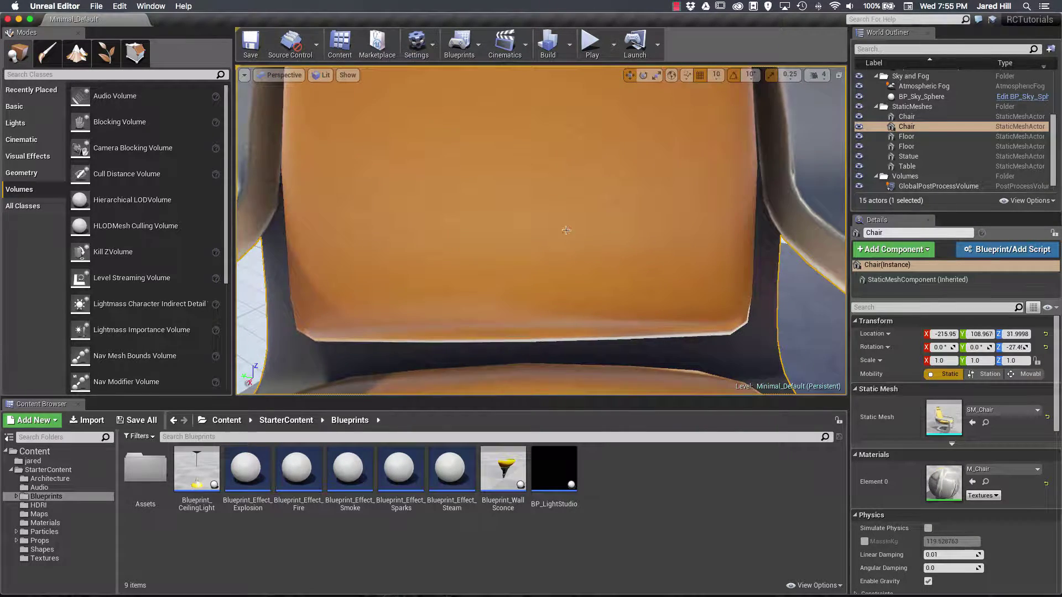
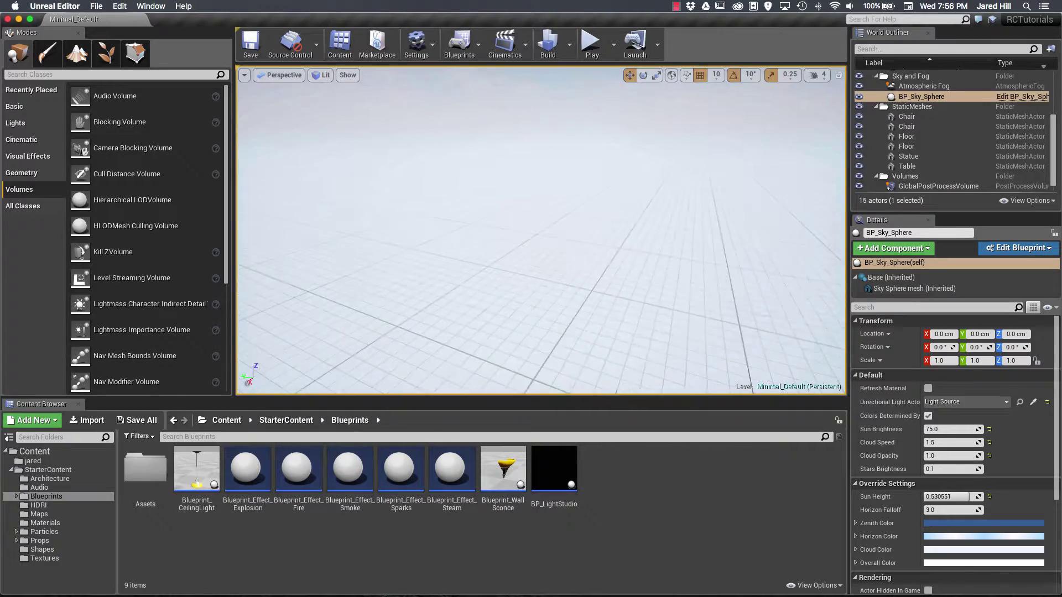
- Look around and fly through the level, frame the selected BP_Sky_Sphere and move the camera up to the table and chairs
right_drag(541, 231, 595, 197)
right_drag(613, 254, 613, 254)
right_drag(598, 297, 598, 296)
key(w)
right_drag(530, 263, 530, 263)
key(f)
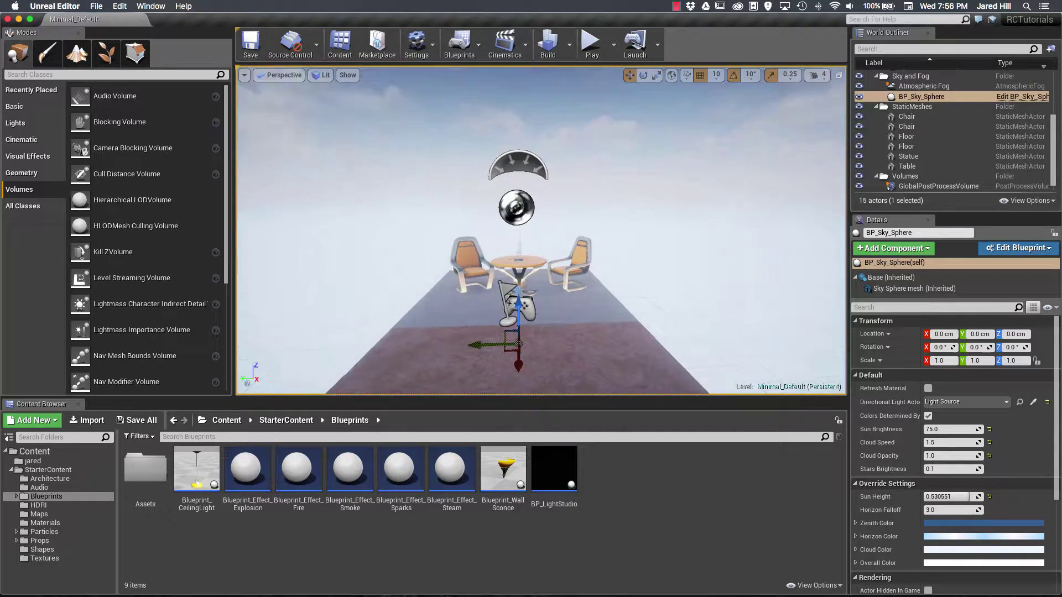
drag(643, 304, 625, 232)
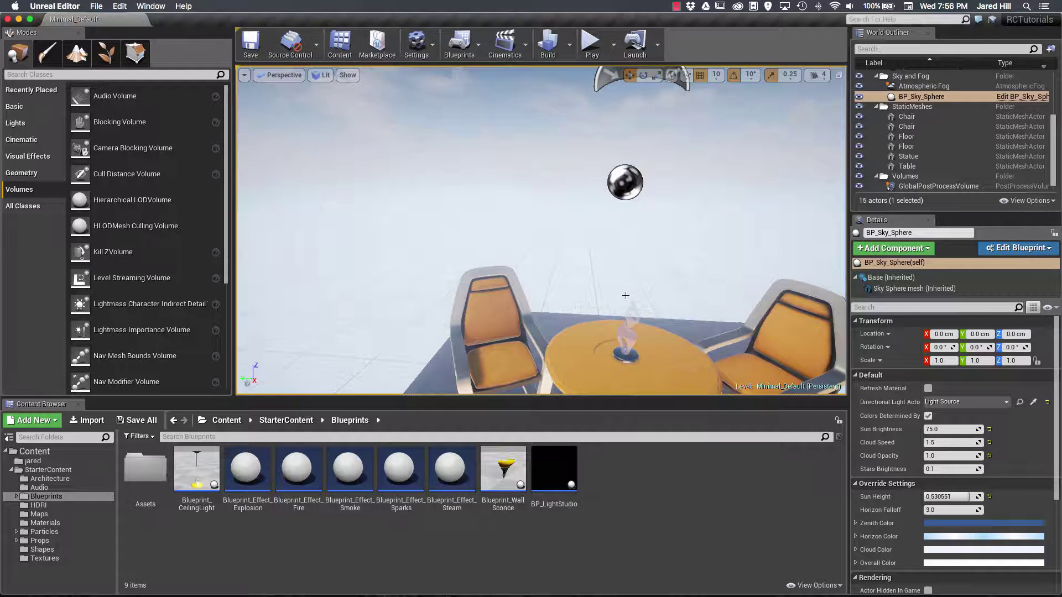
- Select the second Chair actor, fly the camera away into the empty sky and return by framing the chair
click(908, 126)
right_drag(541, 229, 578, 230)
key(w)
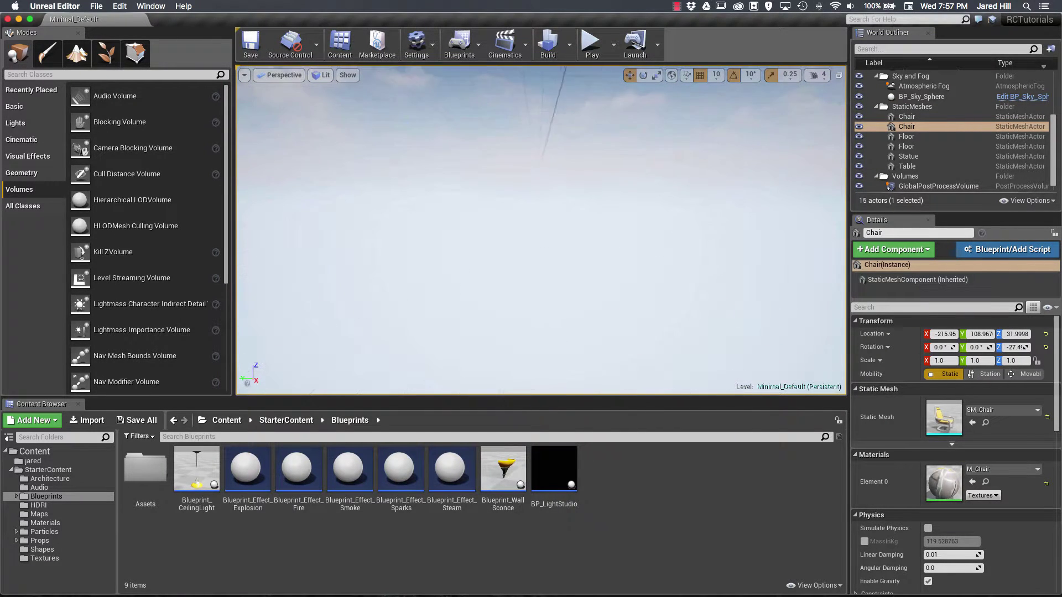
click(908, 128)
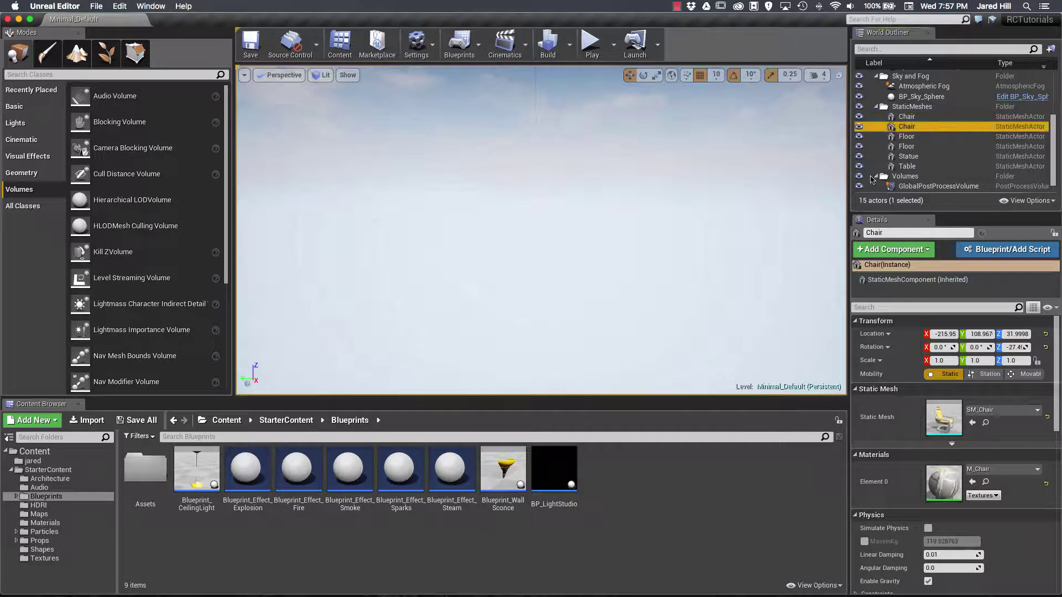
key(f)
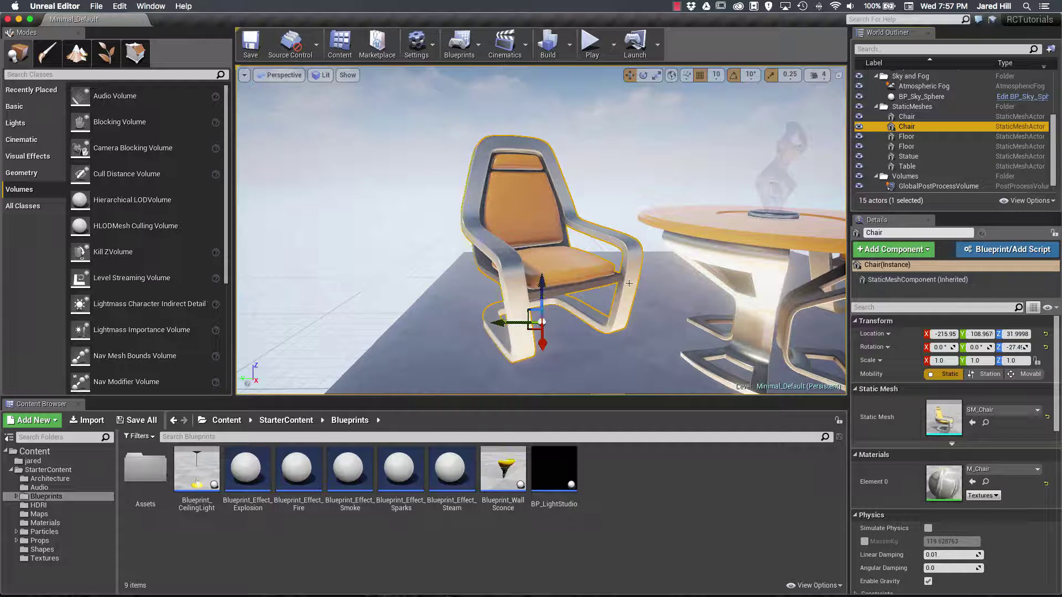
- Select the BP_Sky_Sphere backdrop, frame it with a distant view of the platform and look up at the clouds
click(693, 123)
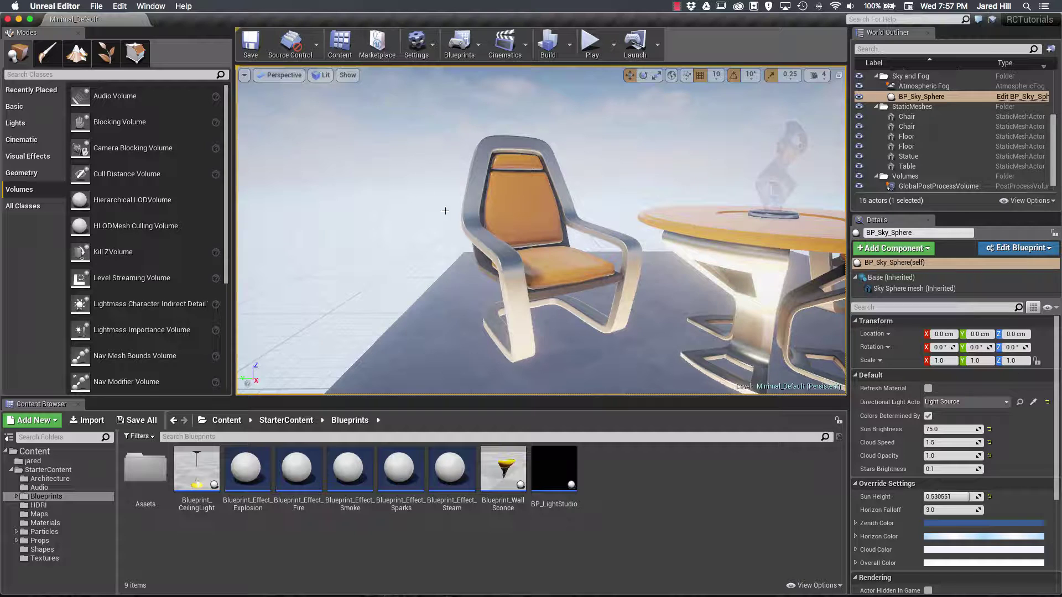
key(f)
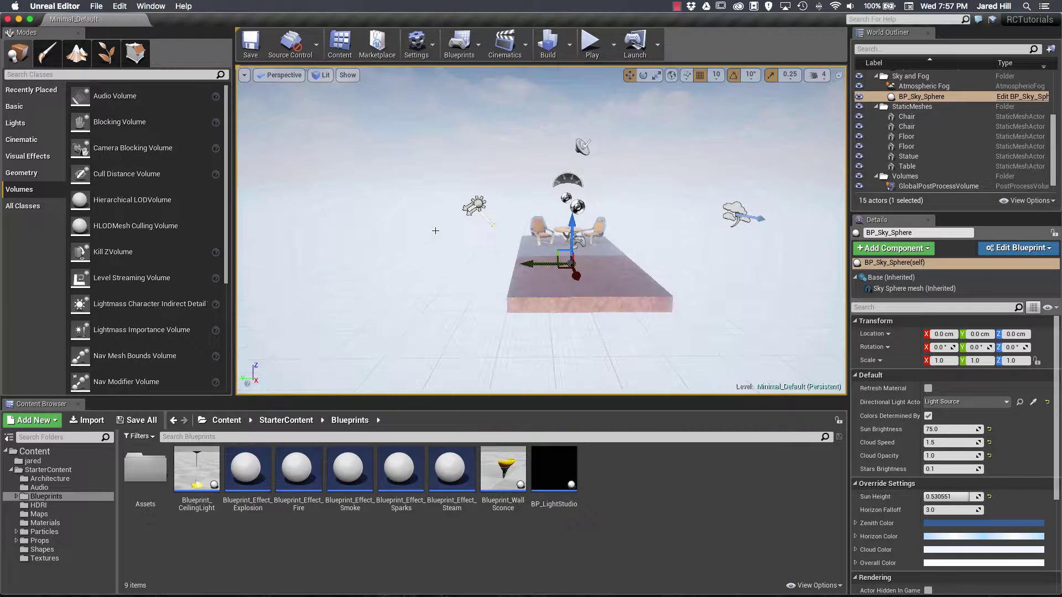
scroll(464, 292, down, 5)
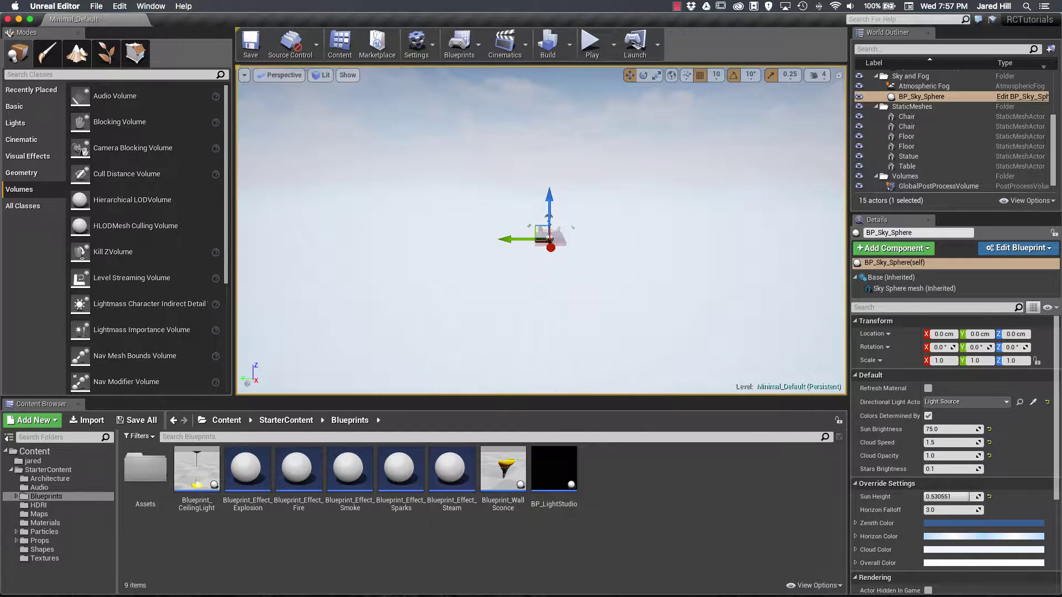
right_drag(464, 291, 477, 255)
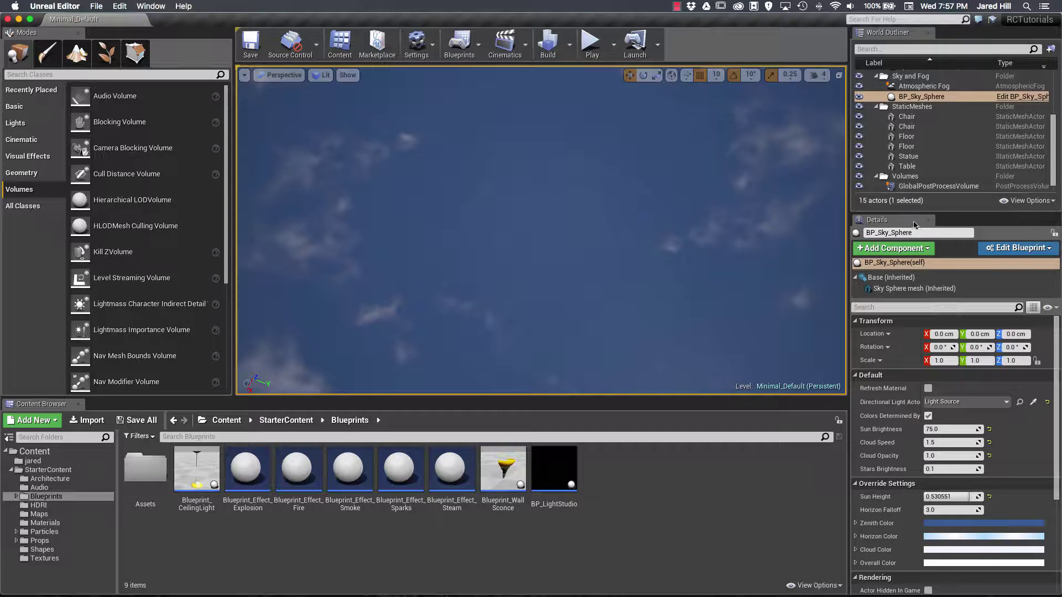
- Select the first Chair actor, frame it from beneath the floor and view it from farther and closer distances
click(926, 119)
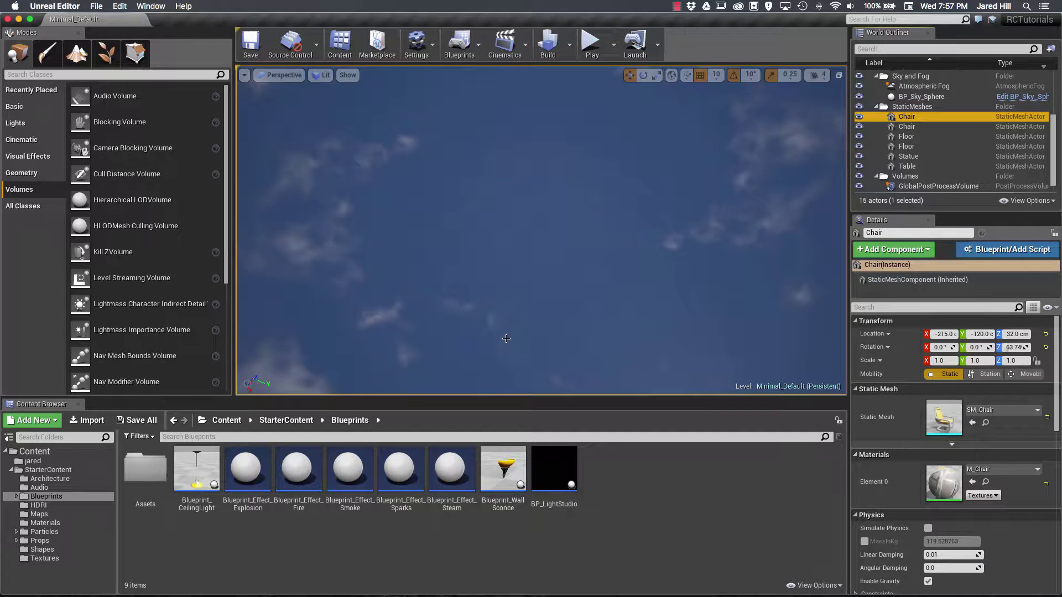
key(f)
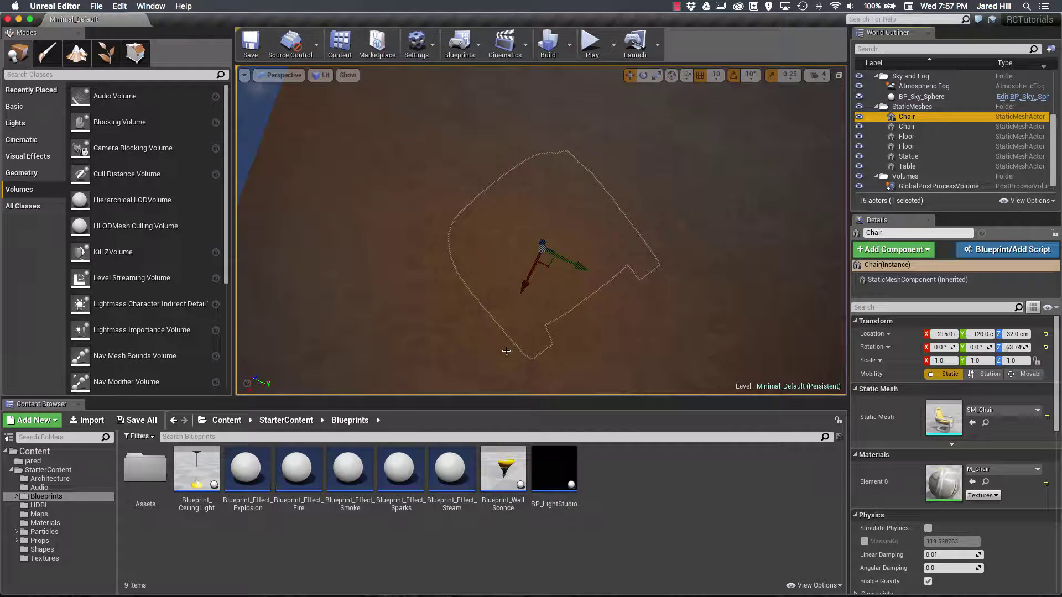
scroll(539, 335, down, 5)
scroll(539, 335, up, 3)
scroll(539, 335, up, 3)
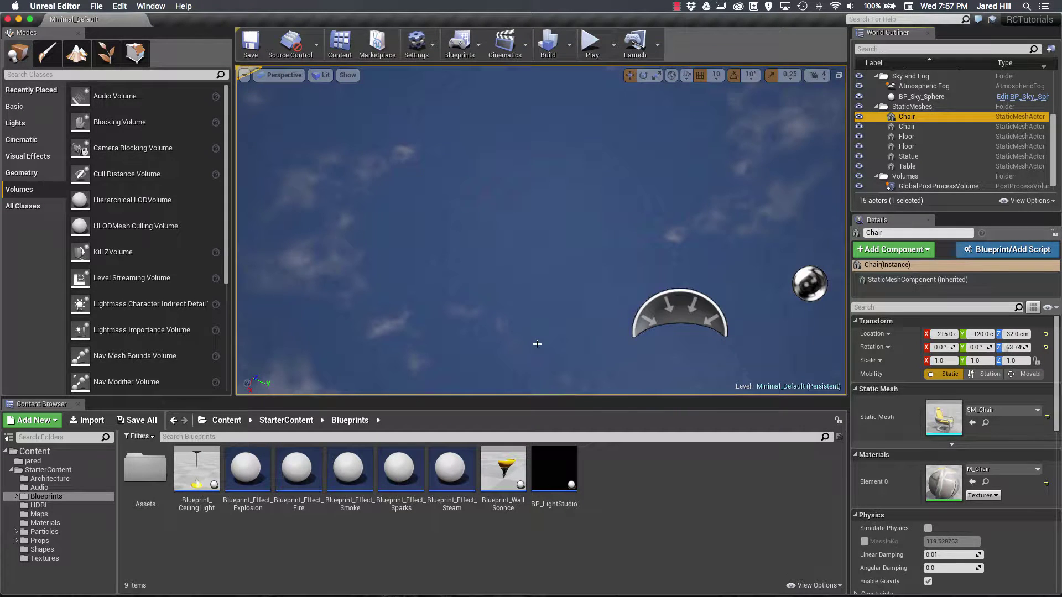
- Frame the first Chair again, raise the view above the floor and look around the platform from several angles and distances
key(f)
right_drag(536, 345, 557, 348)
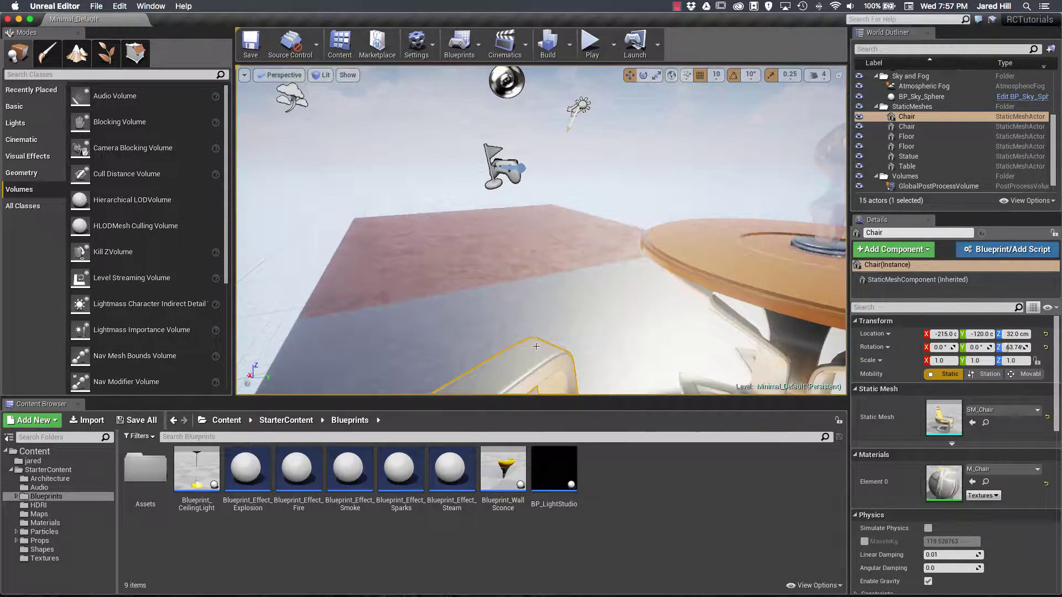
scroll(535, 348, down, 6)
scroll(534, 355, up, 3)
alt+drag(503, 361, 490, 349)
right_drag(501, 353, 342, 355)
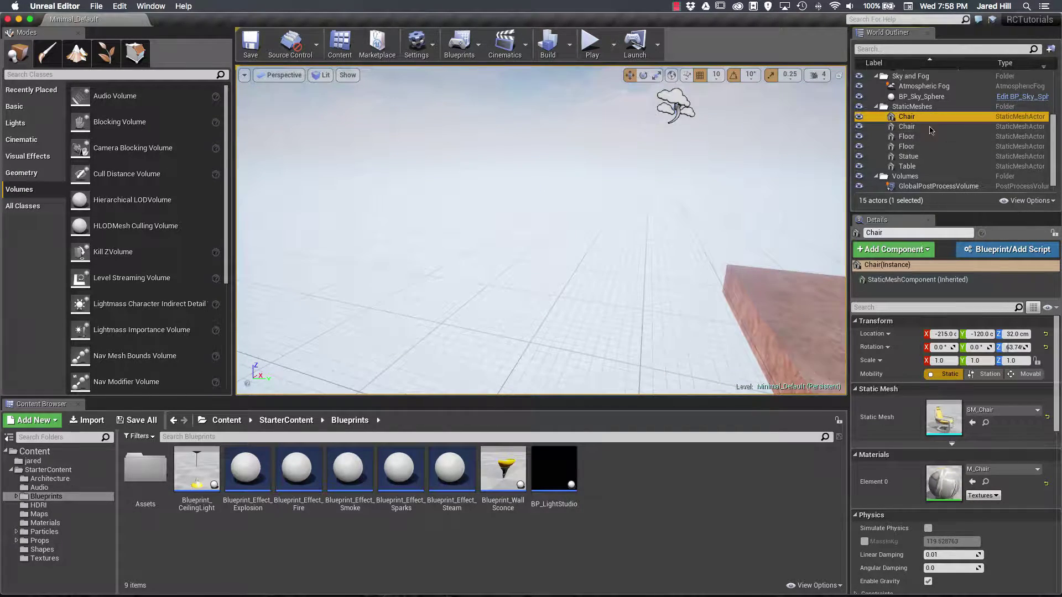
- Frame the first Chair and move the camera around to a front view of the table between both chairs
key(f)
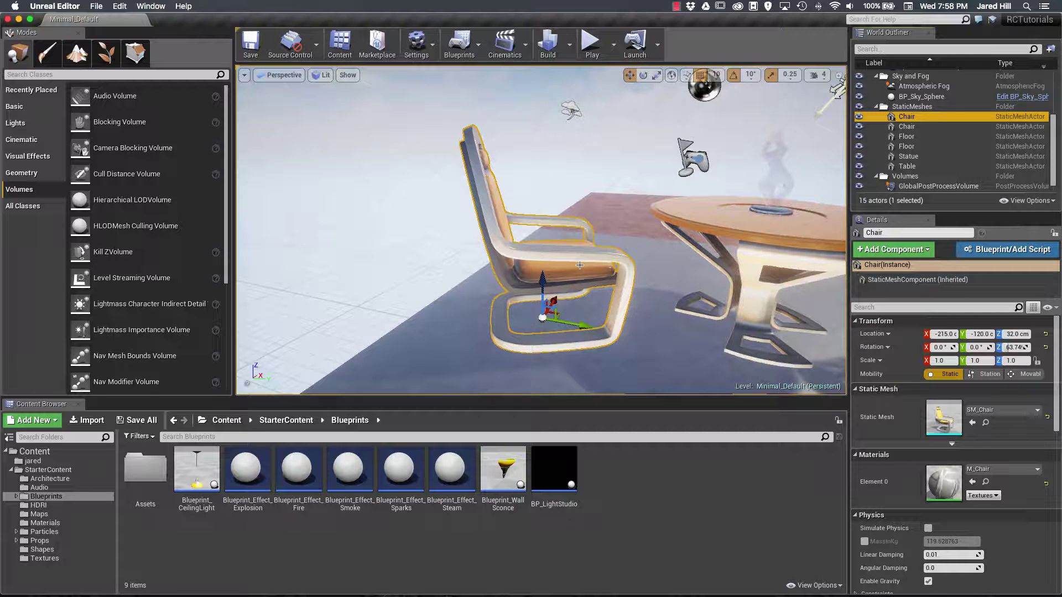
drag(641, 319, 824, 235)
drag(573, 166, 575, 183)
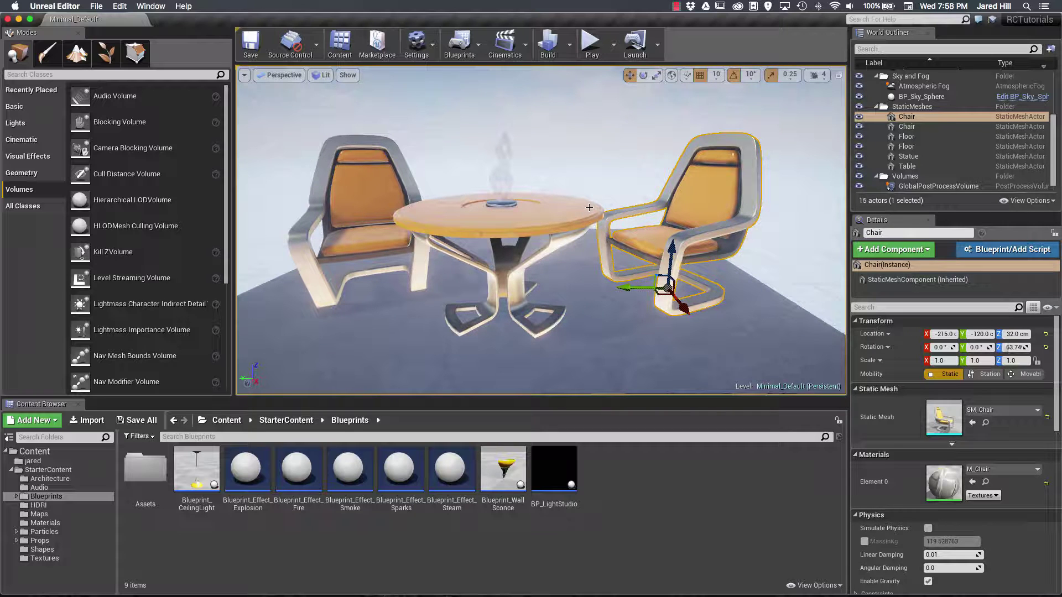
- Select the Statue on the table and move the camera in for a close-up of its round metal base
click(502, 192)
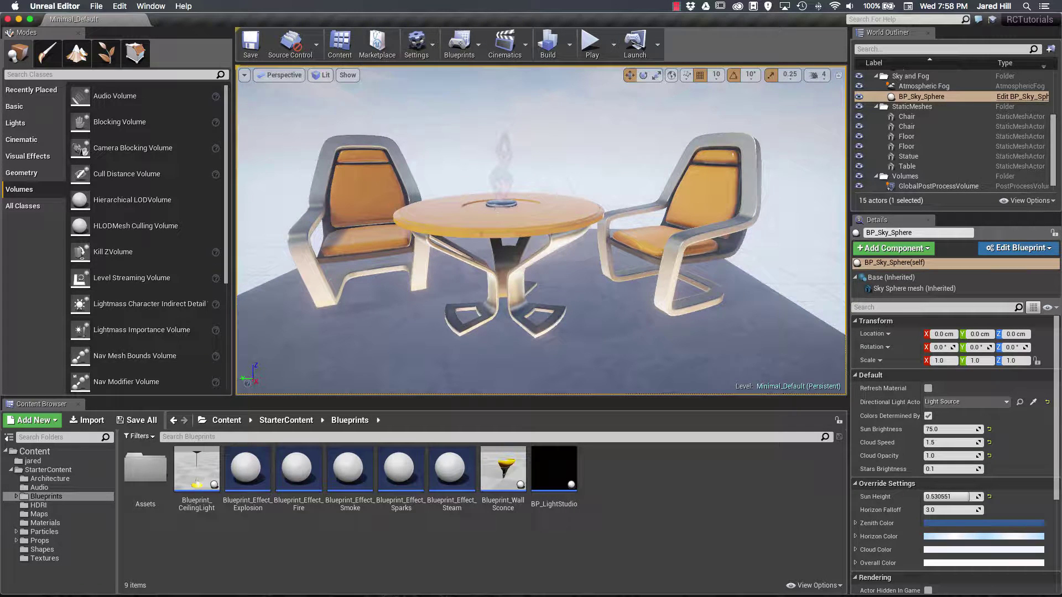
click(501, 193)
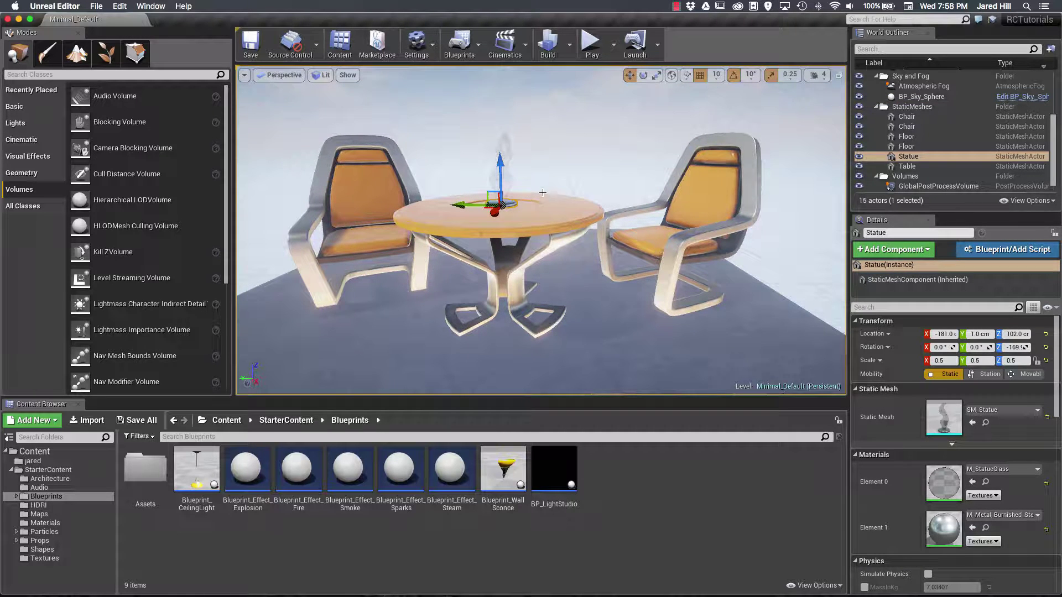
key(f)
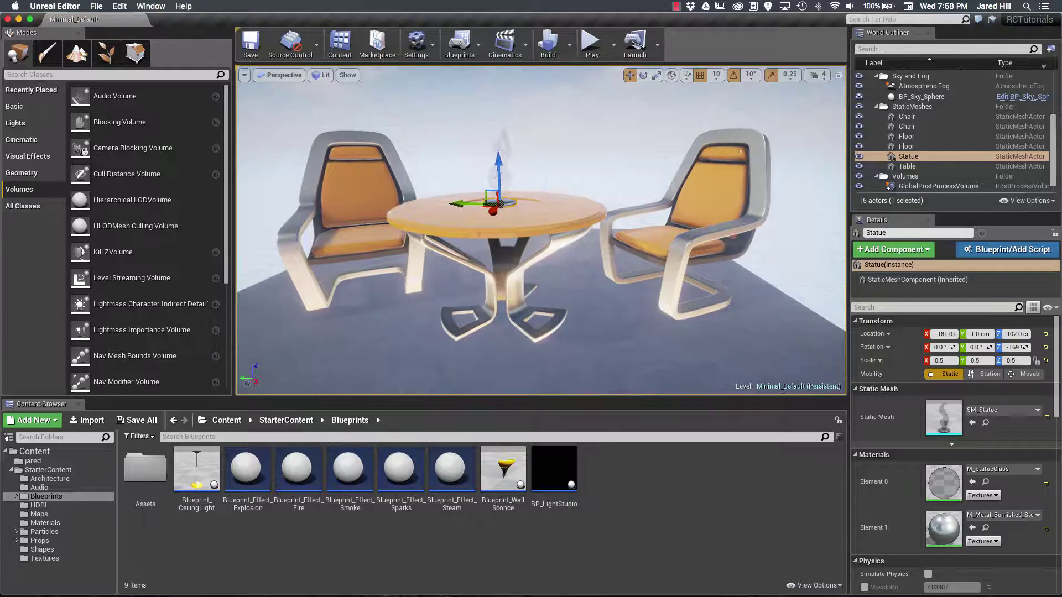
right_drag(541, 230, 561, 219)
scroll(540, 230, up, 10)
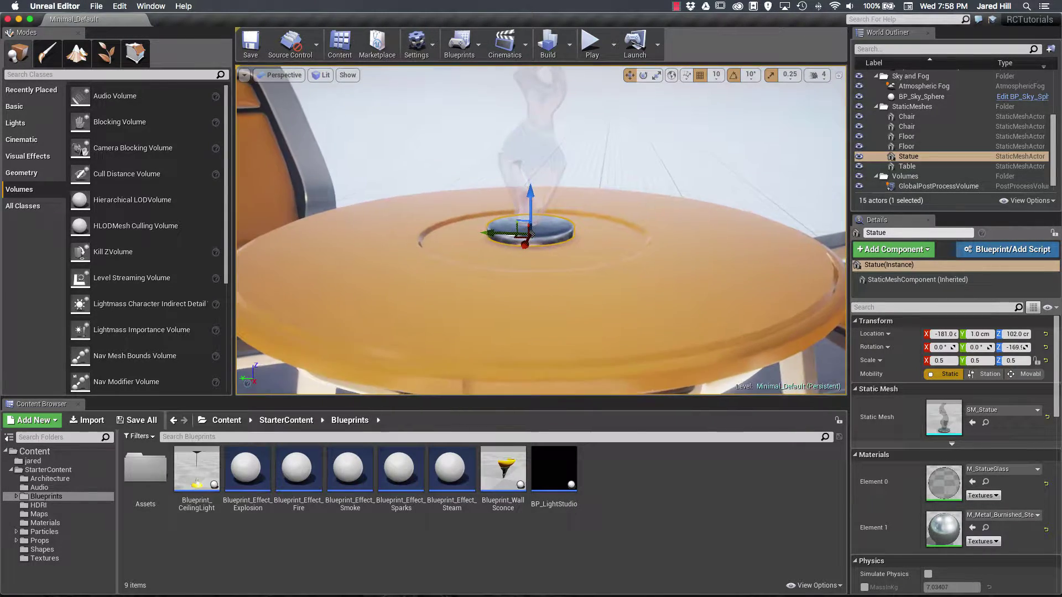
scroll(541, 231, up, 10)
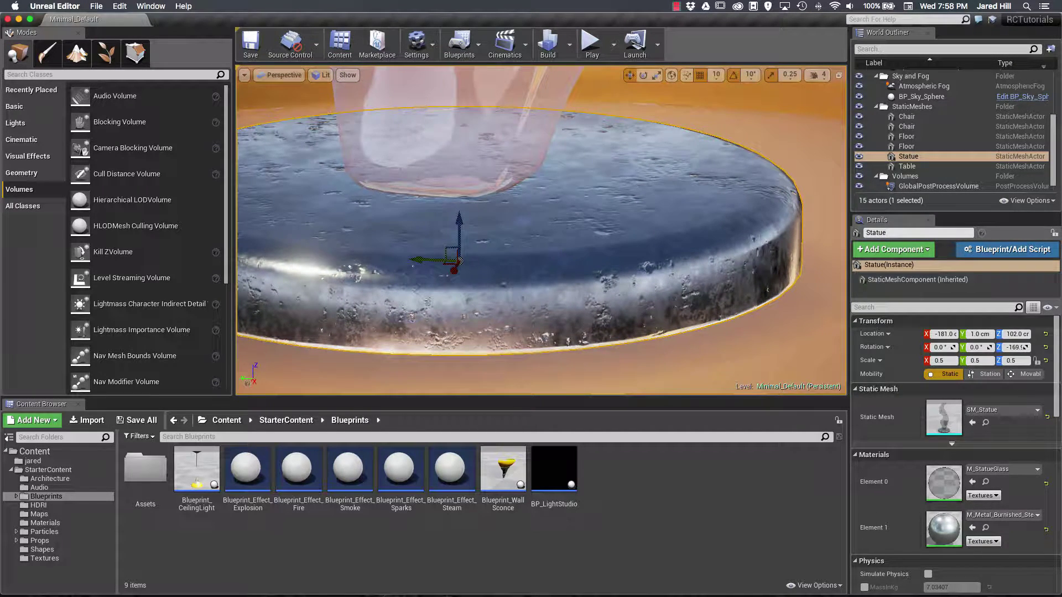
- View the Statue's round metal base from closer and farther distances and focus the camera on the Statue
scroll(541, 230, up, 4)
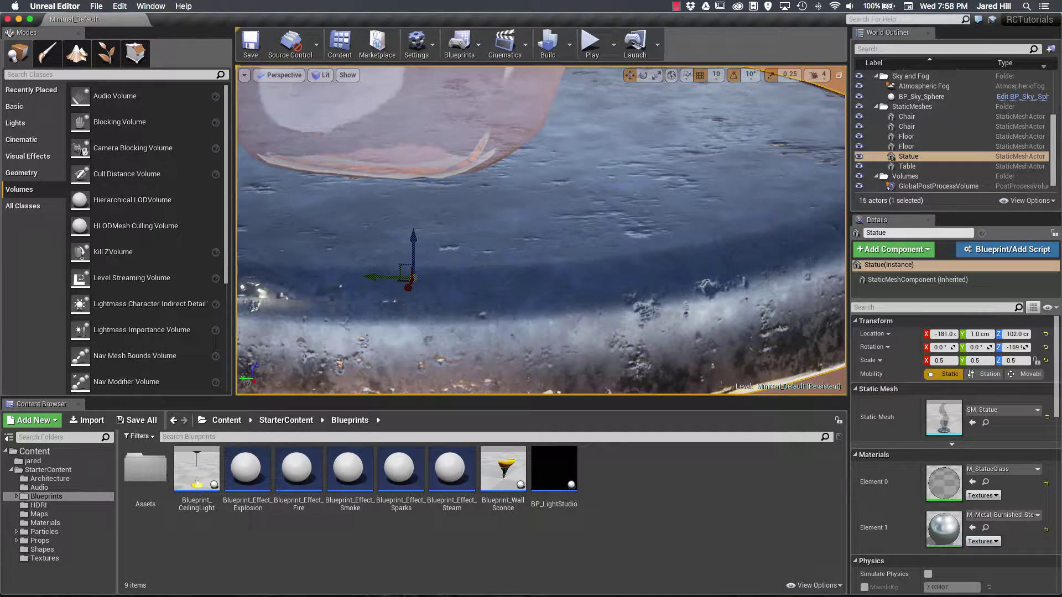
scroll(535, 179, down, 15)
scroll(535, 179, up, 5)
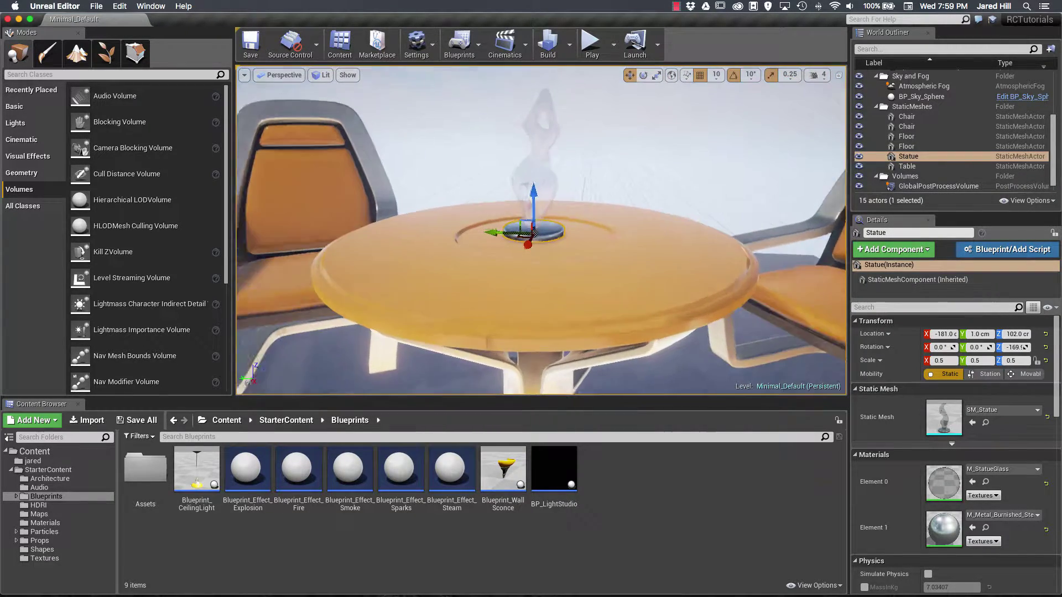
scroll(540, 230, up, 5)
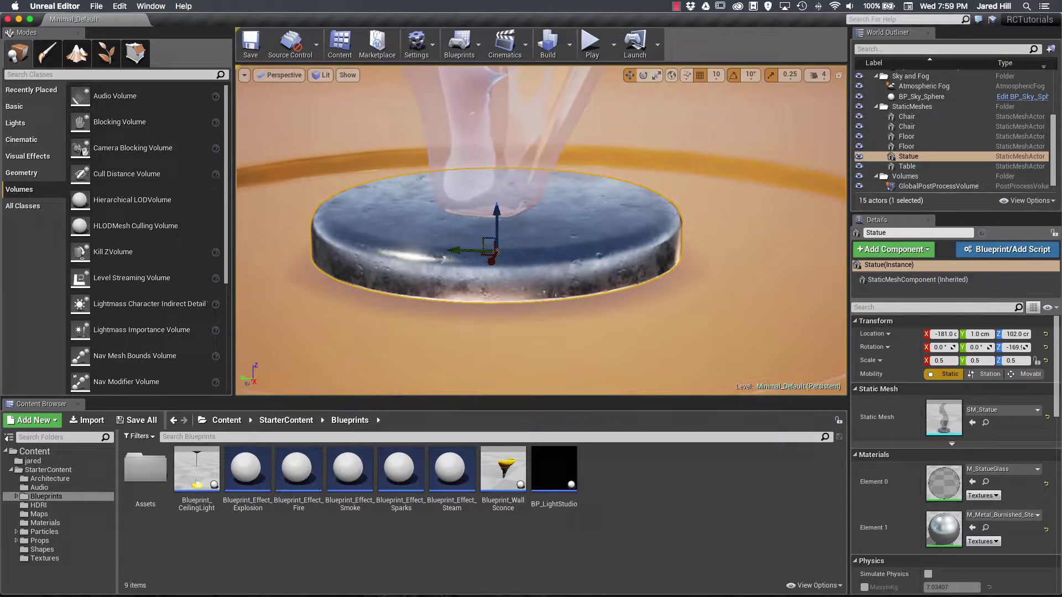
scroll(541, 230, up, 4)
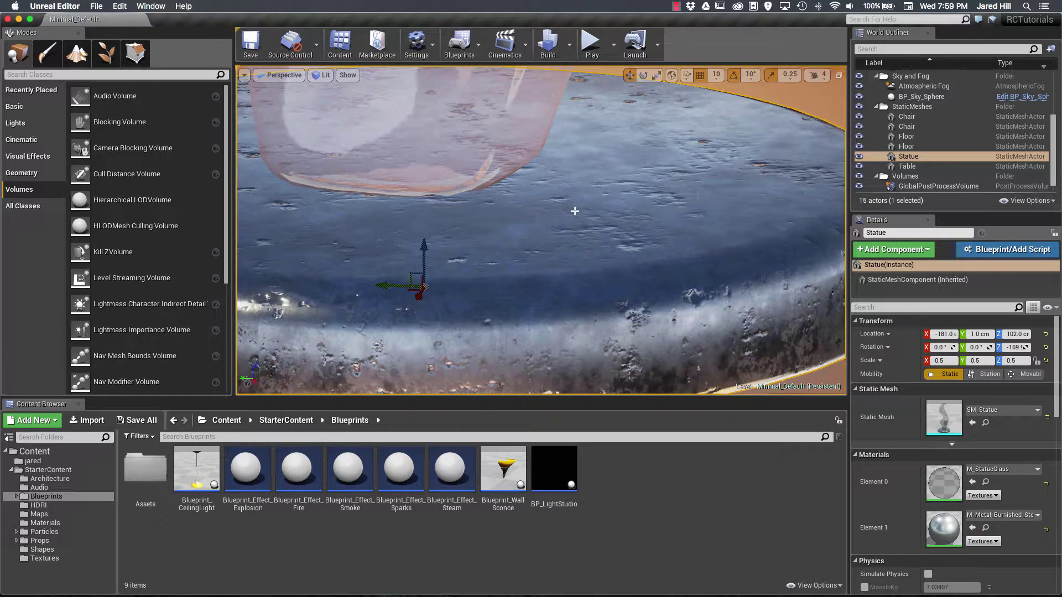
key(f)
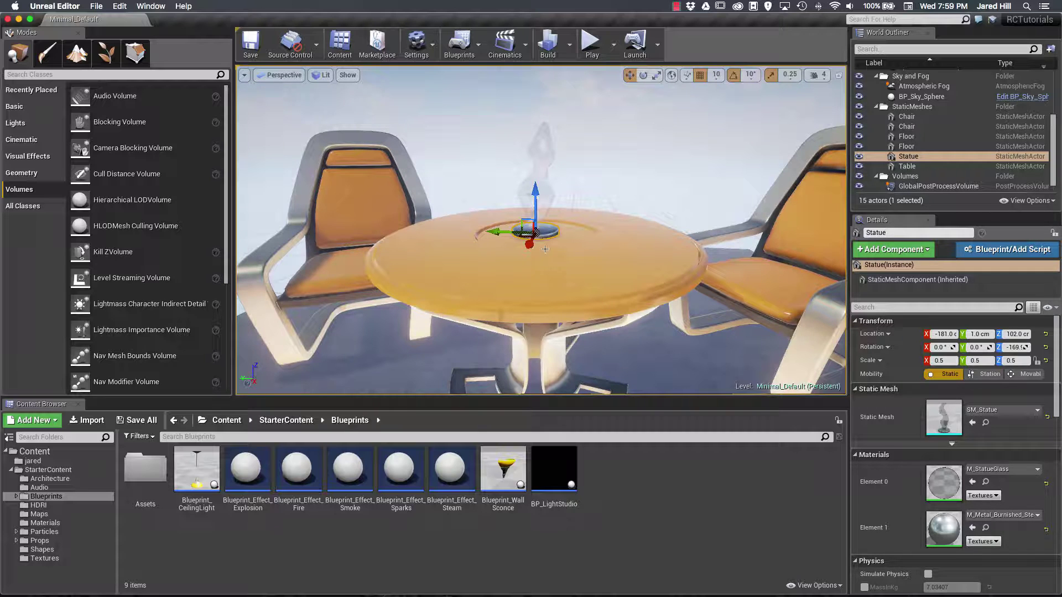
- Zoom in on the Statue's metal base and back out to the table between both chairs
drag(559, 196, 559, 191)
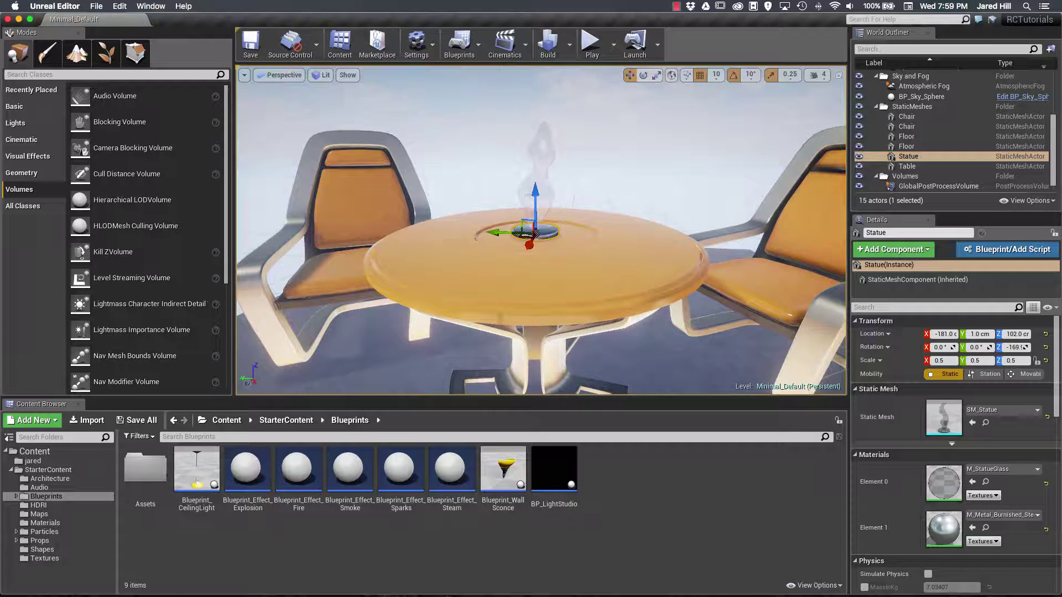
scroll(558, 194, up, 8)
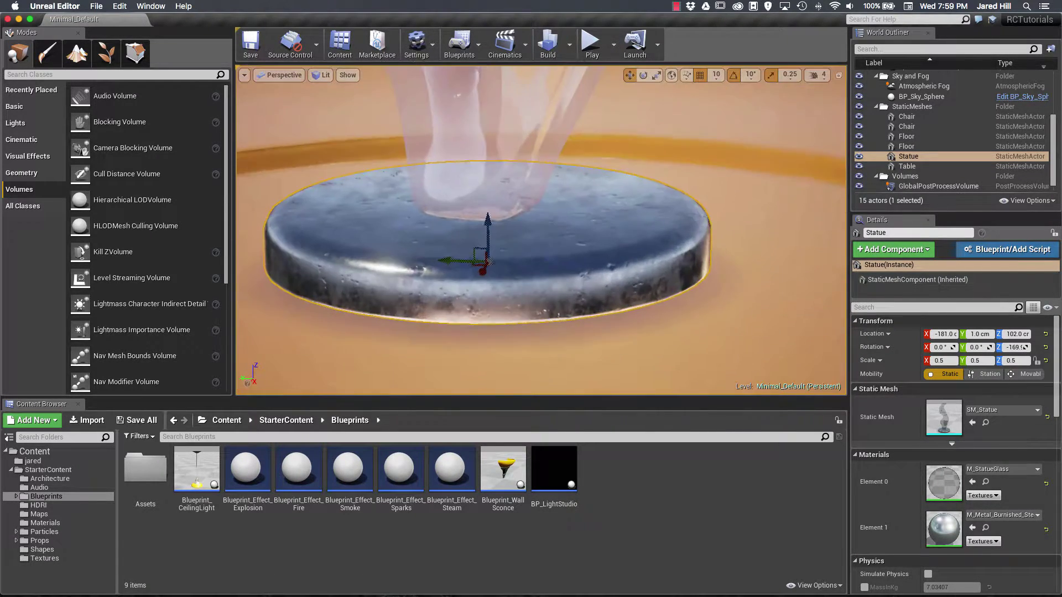
scroll(541, 230, up, 2)
mouse_move(541, 231)
right_down()
mouse_move(541, 214)
mouse_move(533, 235)
right_up()
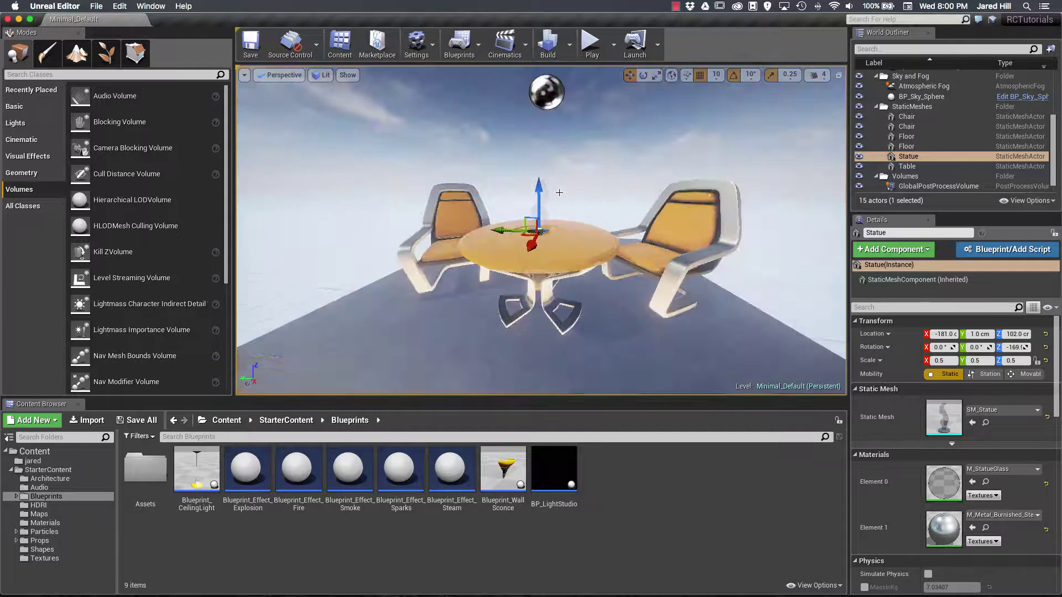
scroll(559, 192, up, 3)
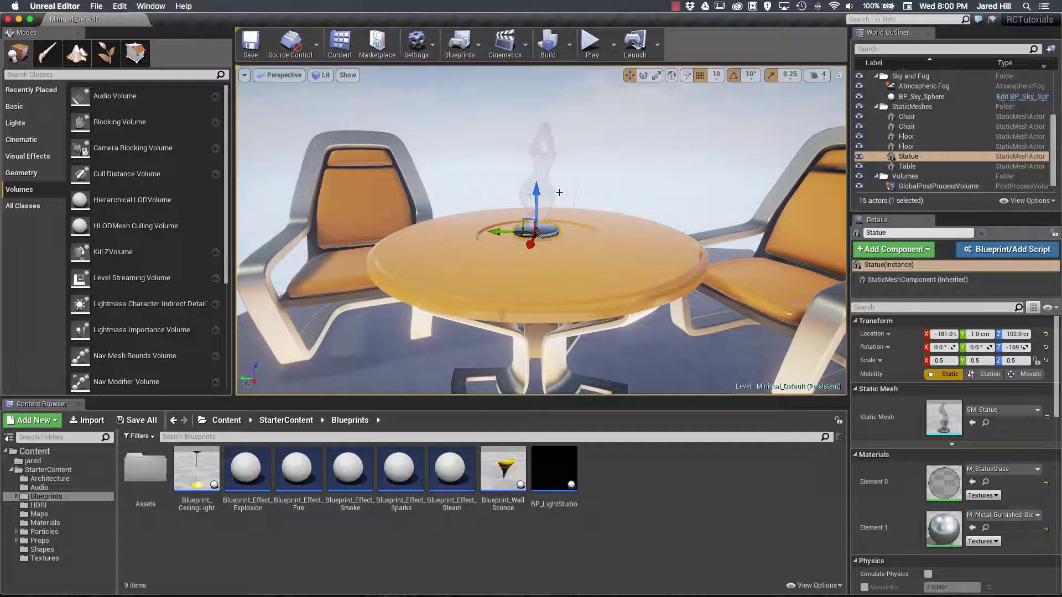
- Select the sky sphere, reselect the Statue on the table and orbit the camera around it
click(654, 205)
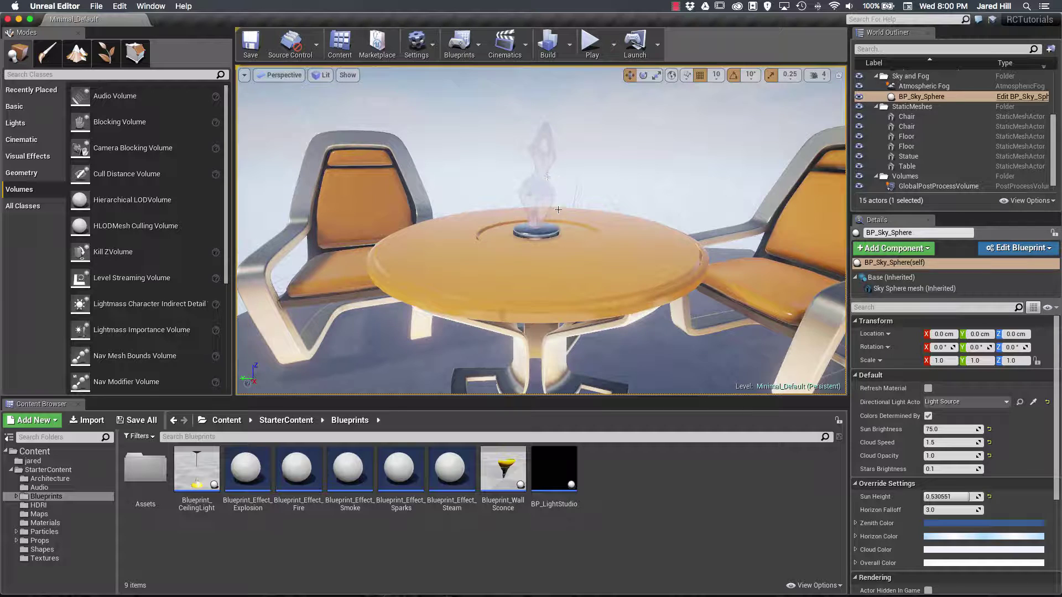
click(535, 227)
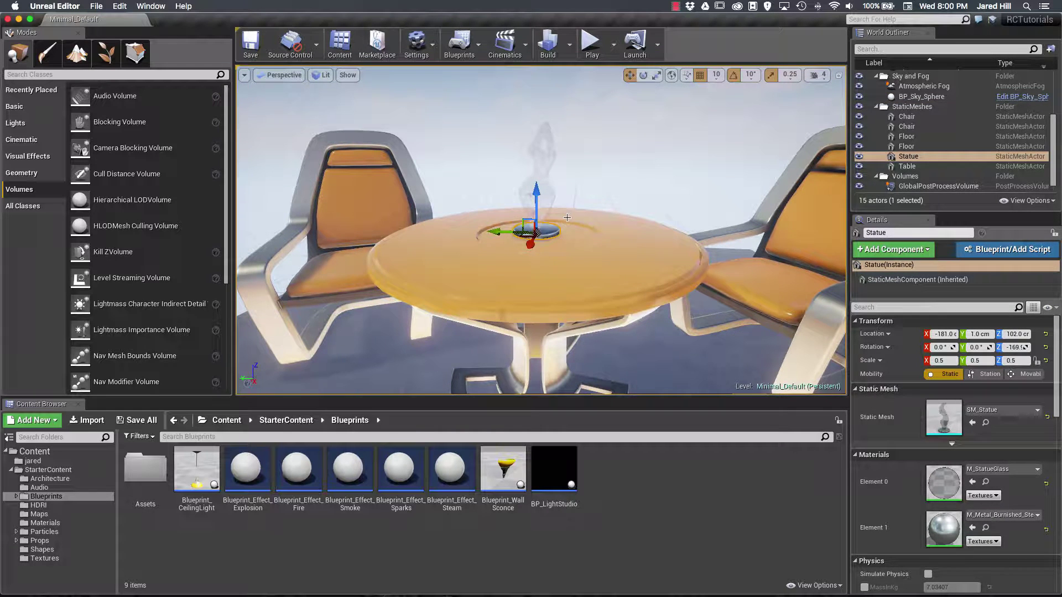
alt+drag(568, 218, 515, 210)
alt+drag(541, 221, 686, 271)
alt+drag(332, 277, 470, 278)
right_drag(470, 278, 746, 277)
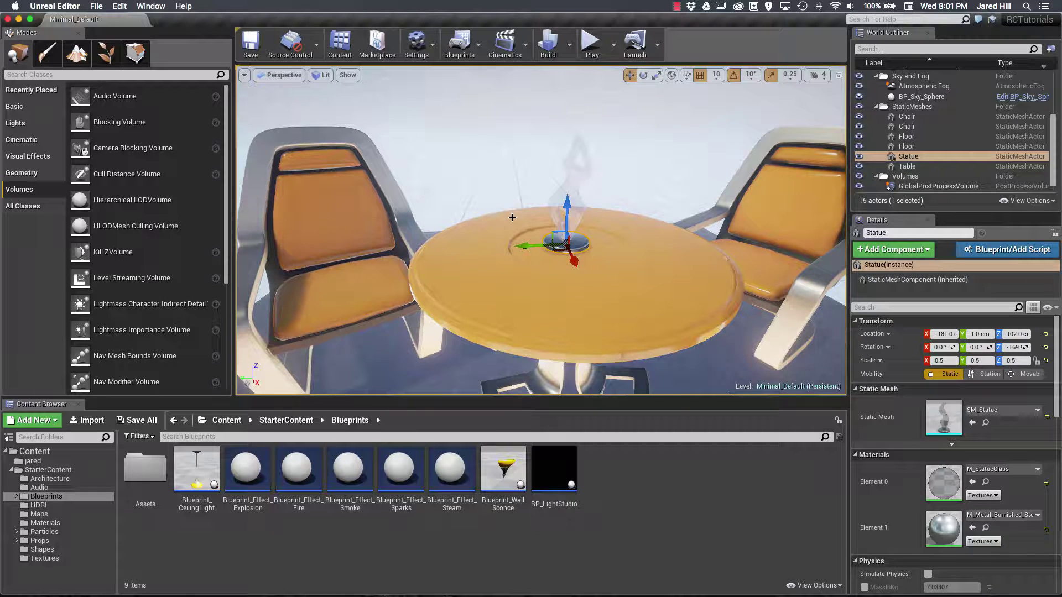
- Turn and orbit the view around the platform and focus the camera on the Statue
right_drag(515, 241, 772, 258)
alt+drag(388, 254, 310, 261)
right_drag(514, 230, 686, 232)
key(f)
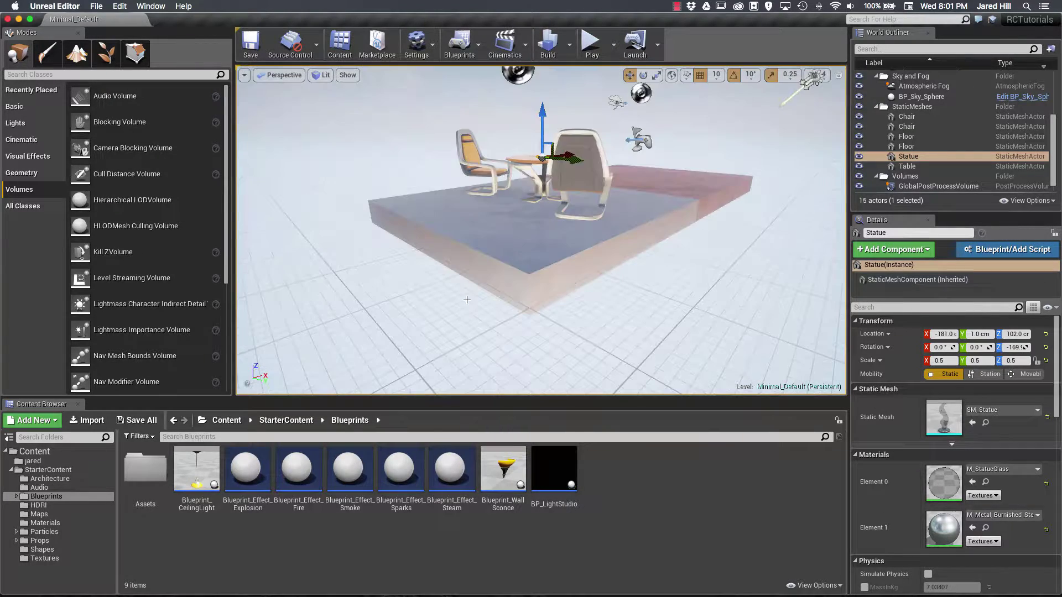
- Fly the camera in over the tabletop and look around until the first Chair is behind the table
drag(461, 307, 462, 357)
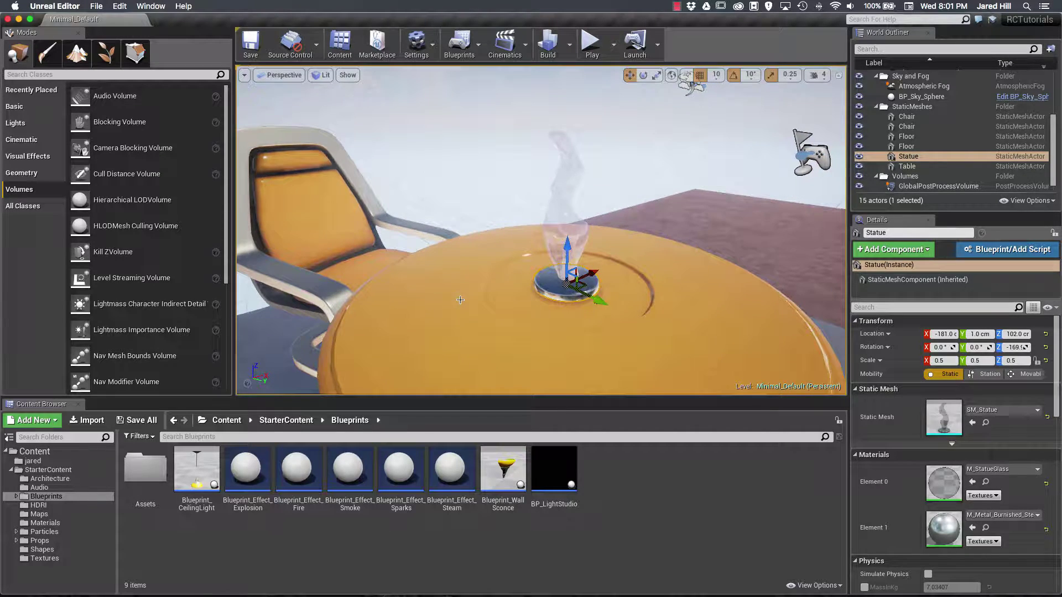
right_drag(462, 307, 407, 326)
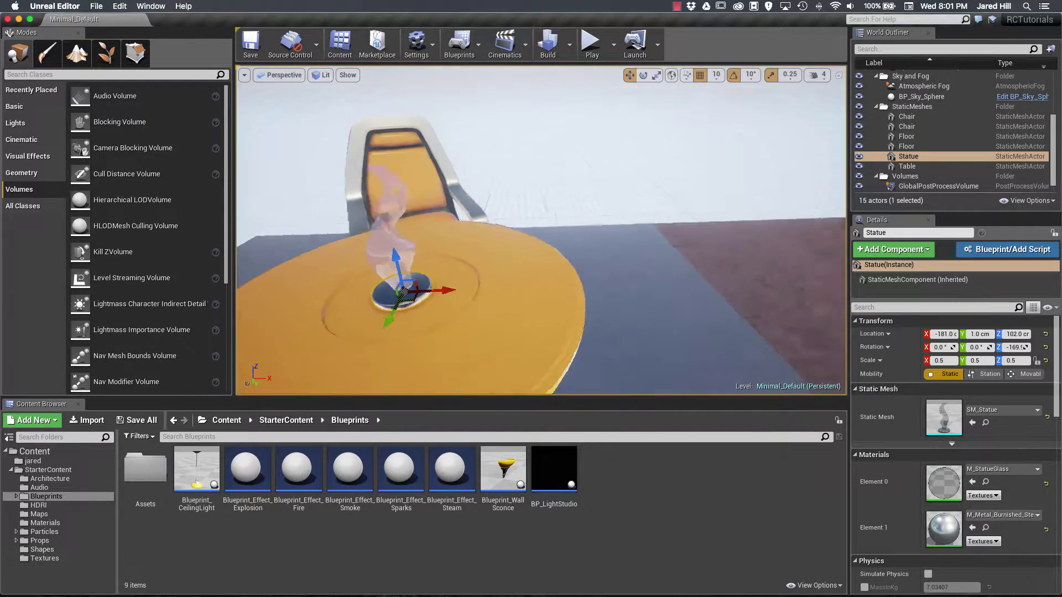
right_drag(461, 306, 16, 276)
right_drag(541, 230, 367, 249)
right_drag(644, 194, 483, 156)
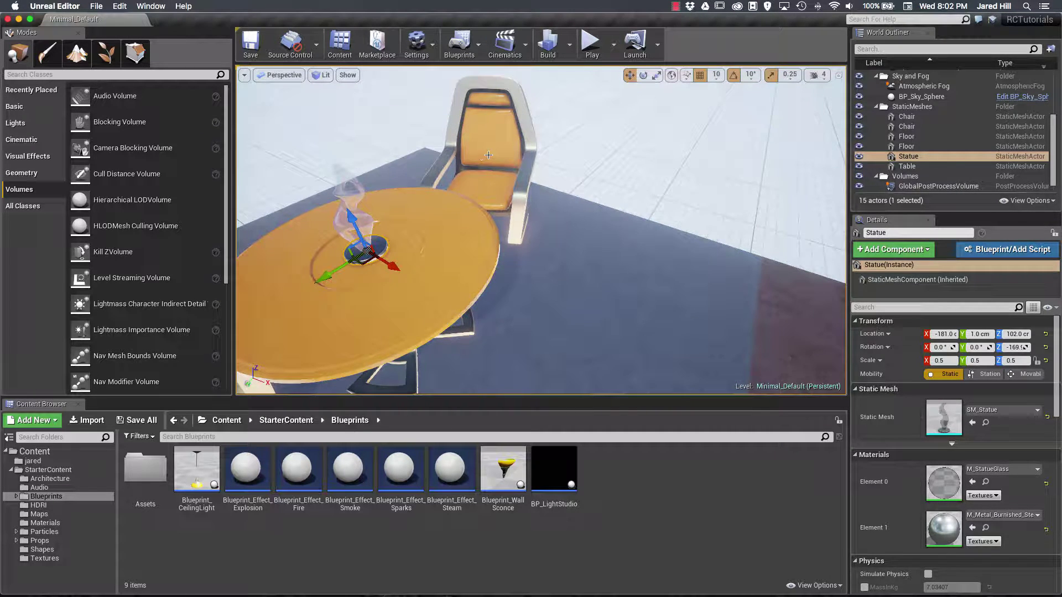
- Select the first Chair behind the table and zoom repeatedly between its front leg and a wider view
click(485, 142)
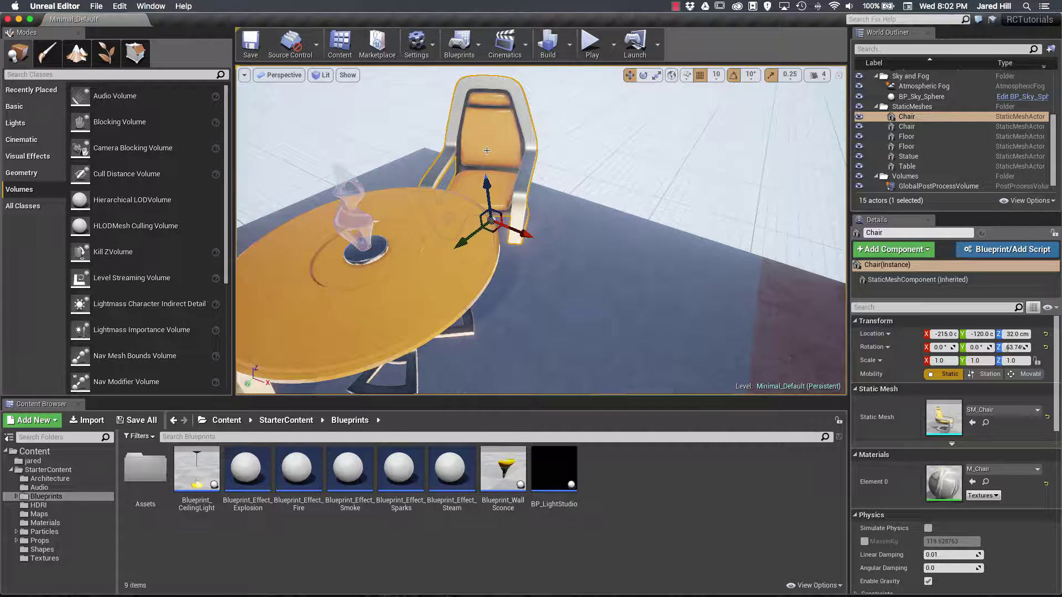
scroll(487, 150, down, 5)
scroll(487, 150, up, 10)
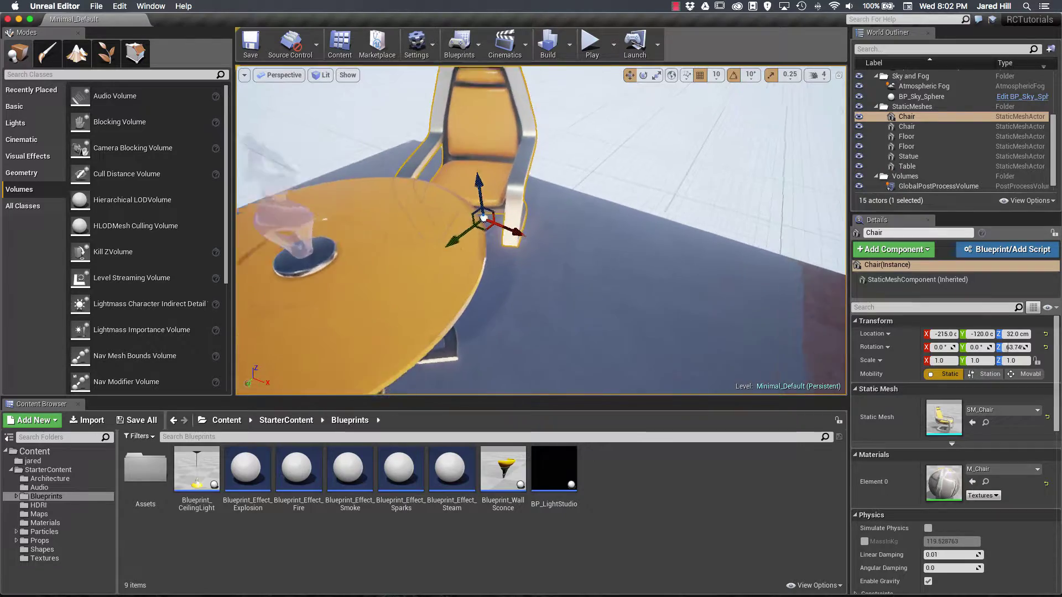
scroll(487, 150, down, 10)
scroll(487, 151, up, 10)
scroll(486, 151, down, 8)
scroll(486, 151, down, 5)
scroll(487, 151, up, 10)
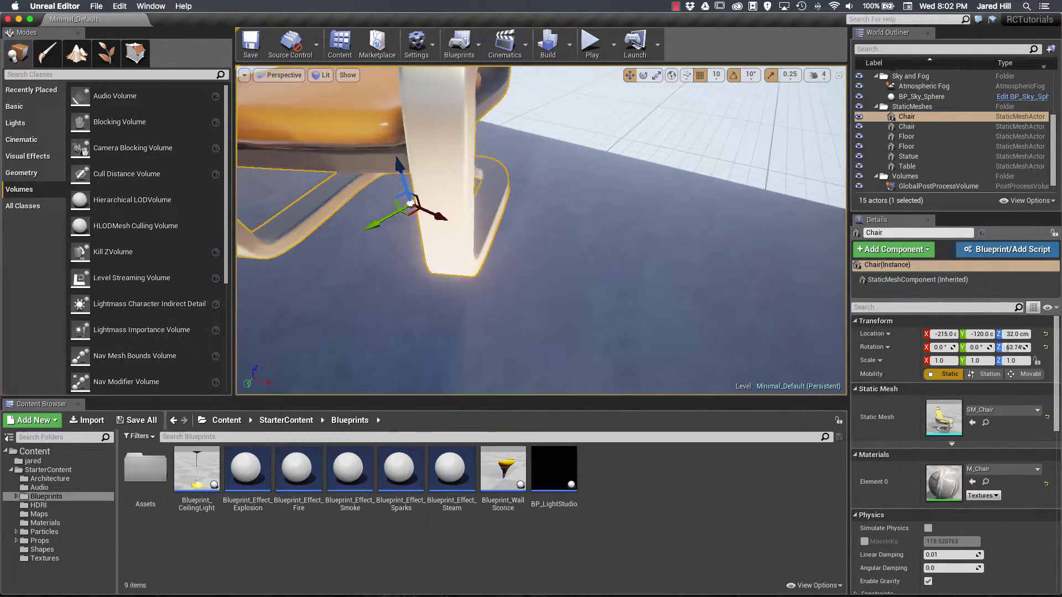
scroll(487, 150, down, 3)
scroll(487, 150, up, 3)
scroll(487, 150, down, 2)
scroll(487, 151, up, 2)
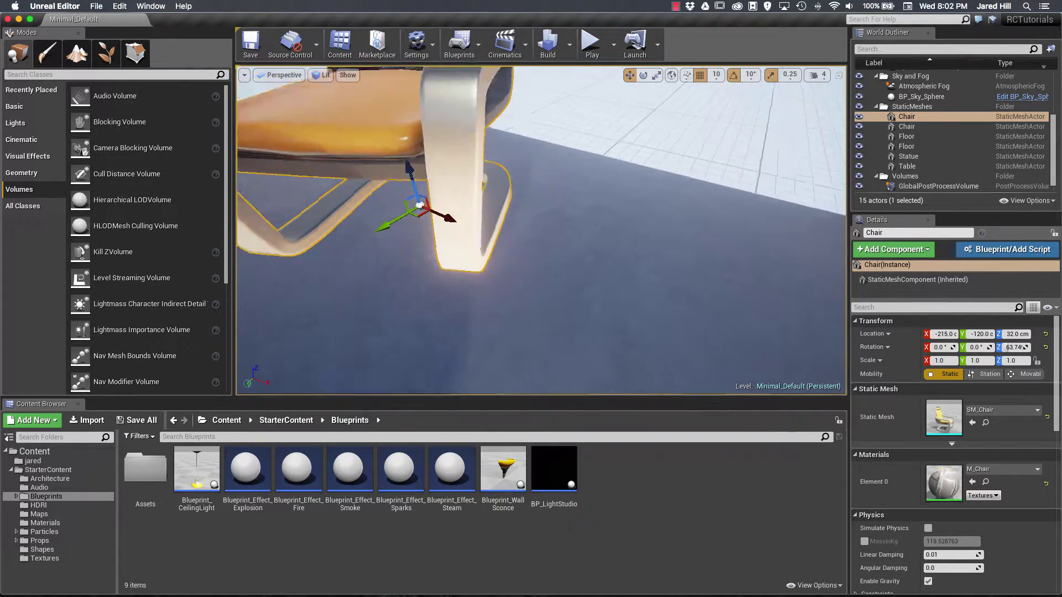
scroll(487, 151, down, 6)
scroll(487, 151, up, 6)
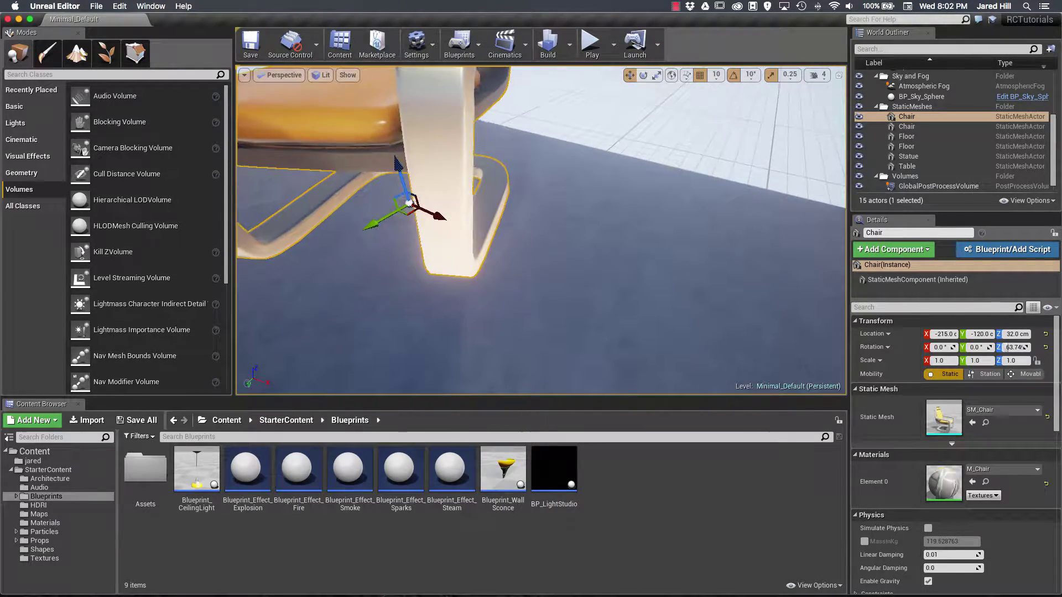
scroll(487, 151, up, 2)
scroll(487, 151, down, 2)
scroll(486, 150, up, 2)
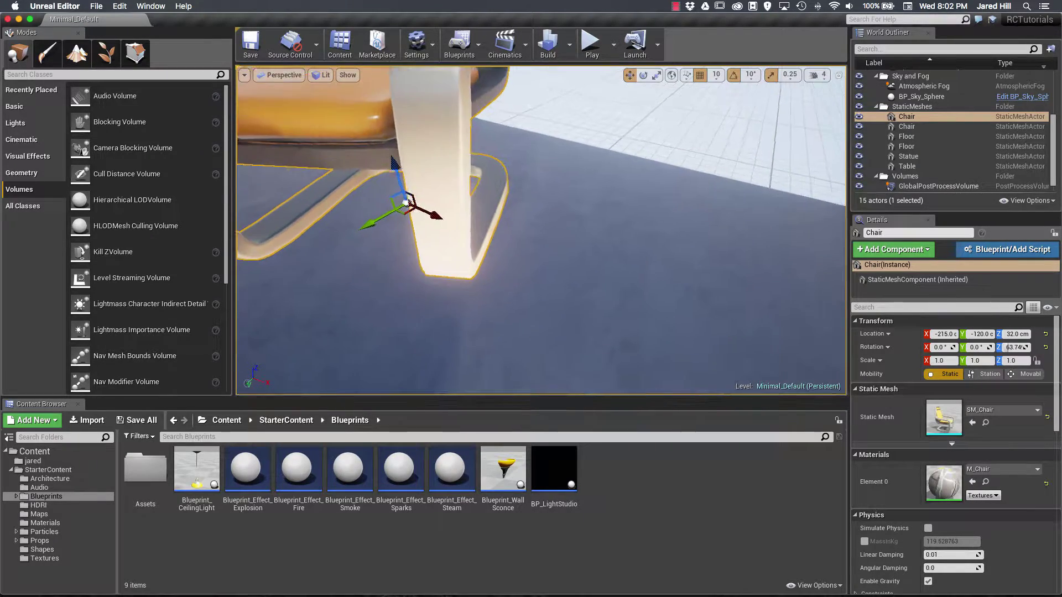
scroll(487, 151, down, 2)
scroll(487, 150, down, 12)
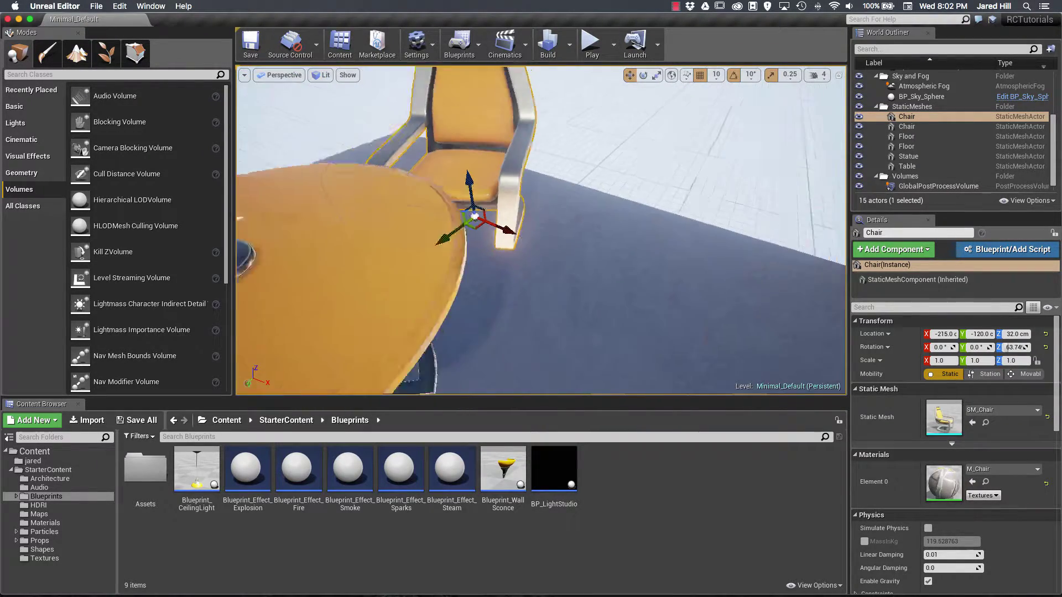
scroll(487, 151, down, 3)
scroll(486, 150, up, 12)
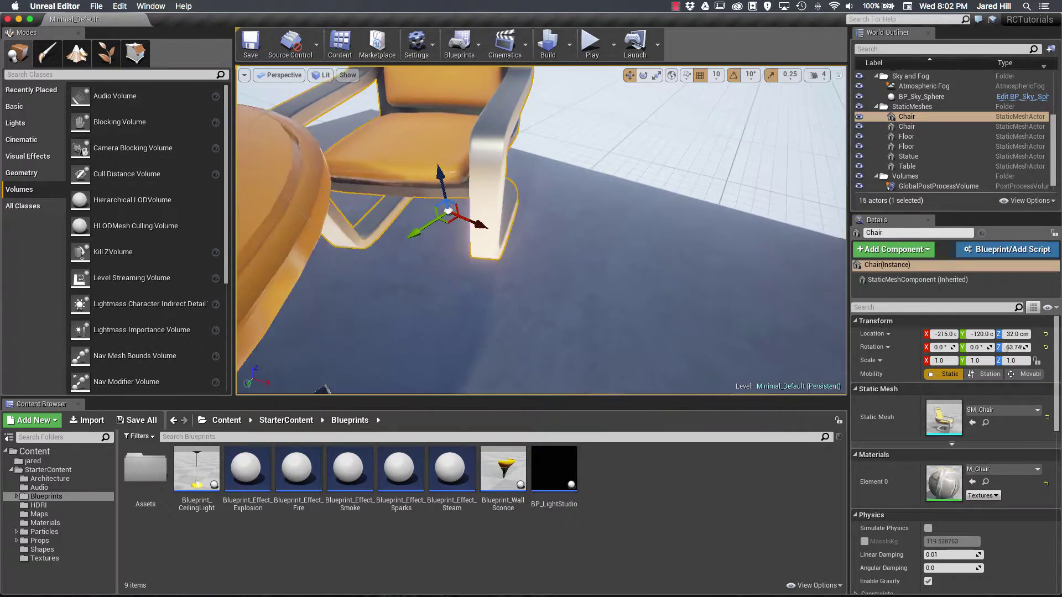
scroll(487, 150, down, 7)
- Pull the camera back, frame the first Chair and move around to a front view of the table
alt+right_drag(501, 147, 487, 149)
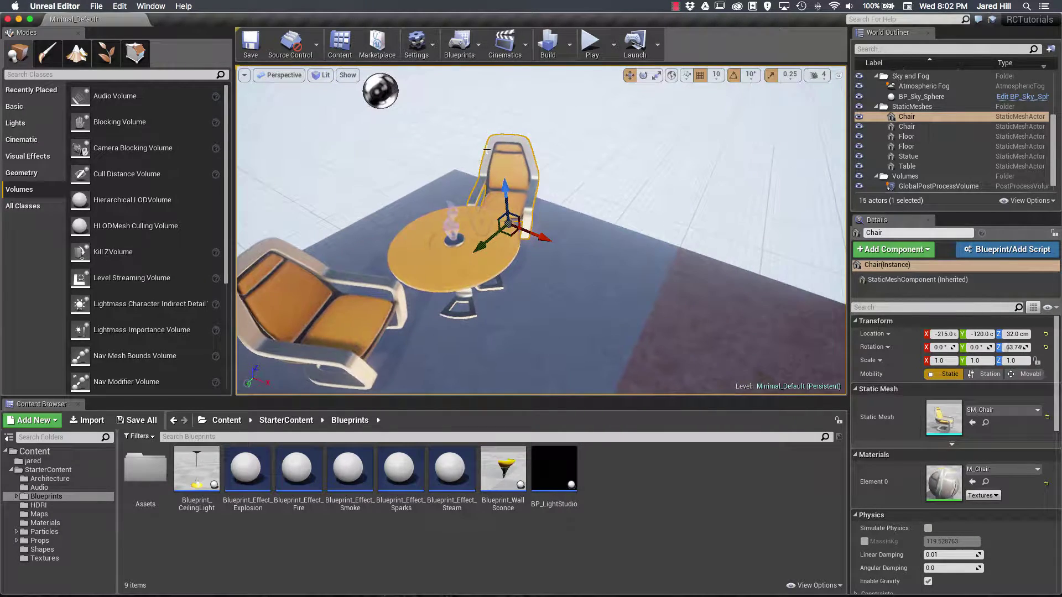
key(f)
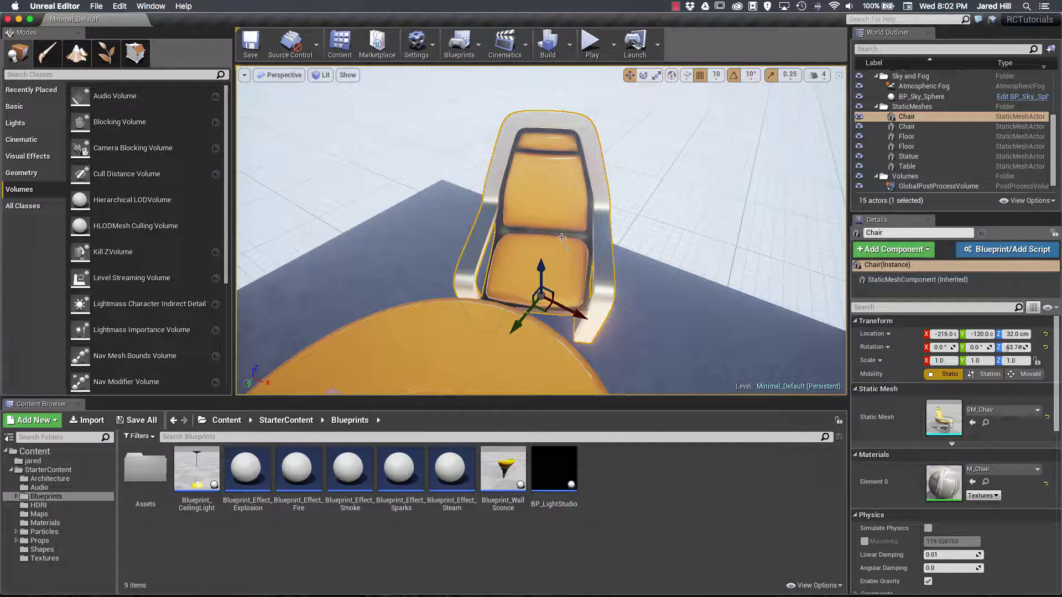
mouse_move(561, 236)
alt+right_down()
mouse_move(603, 232)
mouse_move(571, 235)
alt+right_up()
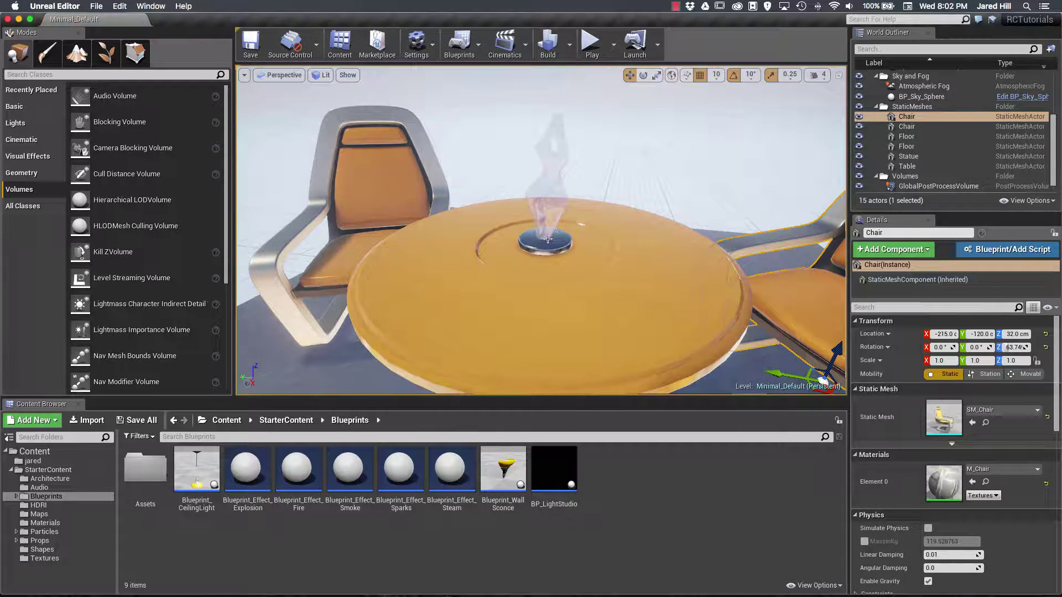
- Select the Statue on the table and view its metal base from very close and farther distances
click(545, 244)
alt+right_drag(545, 244, 648, 244)
scroll(545, 244, down, 6)
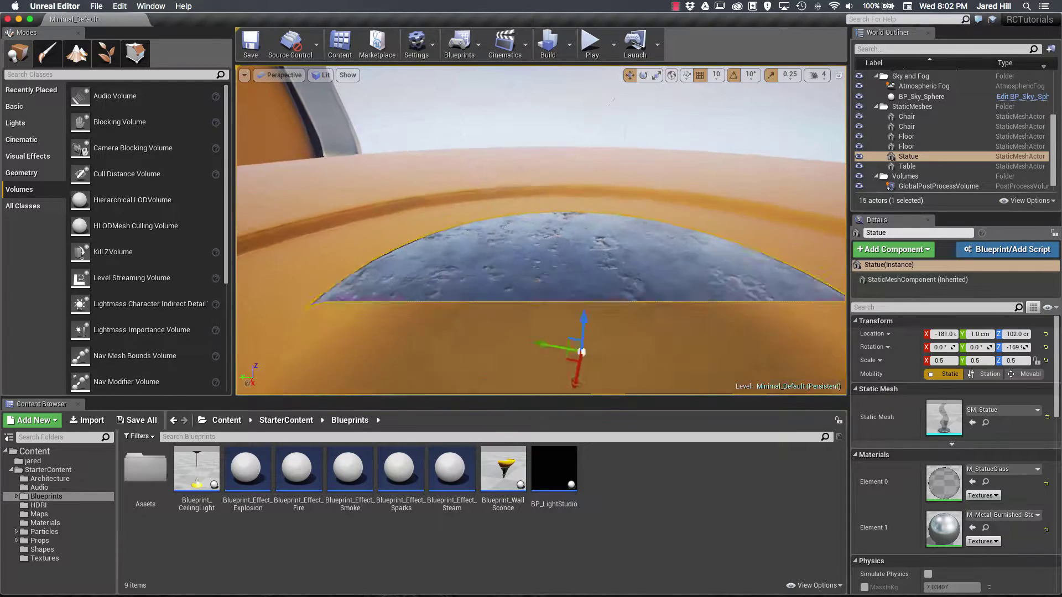
scroll(545, 244, down, 5)
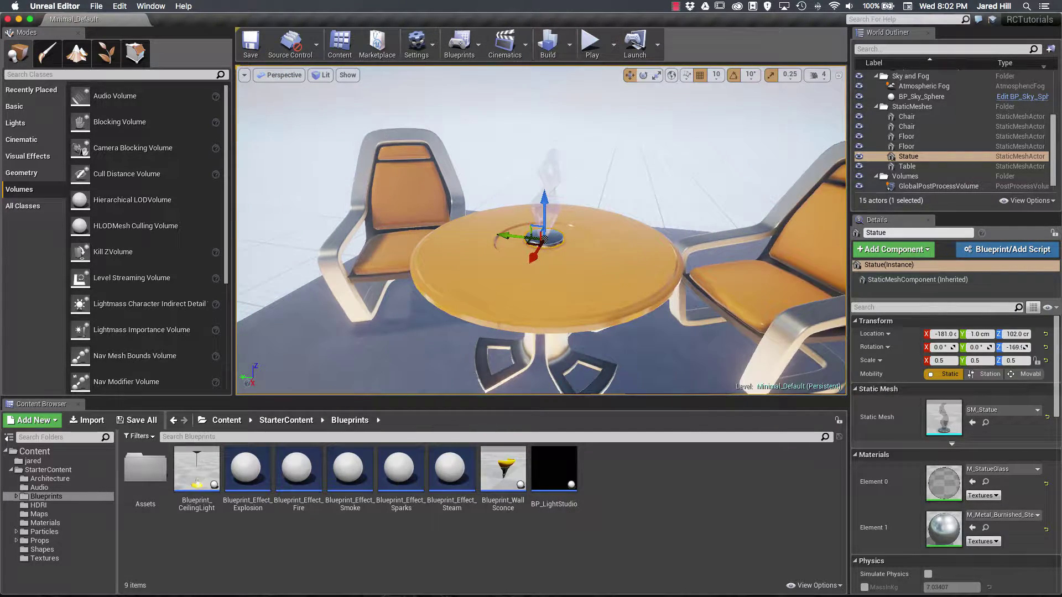
scroll(546, 244, up, 6)
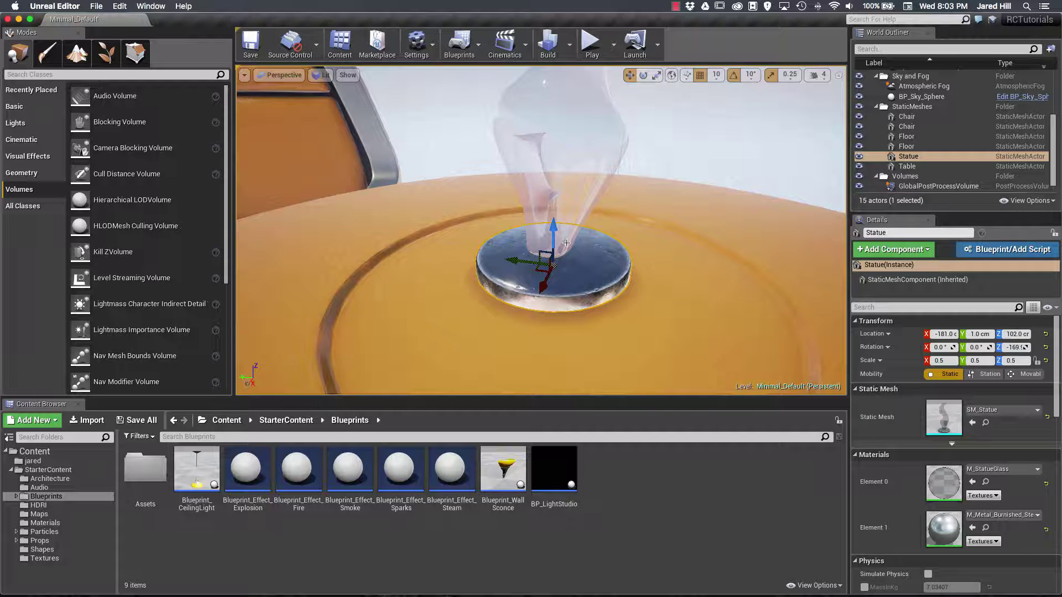
- Set the viewport camera speed to 1 and zoom the view of the table and chairs
click(821, 78)
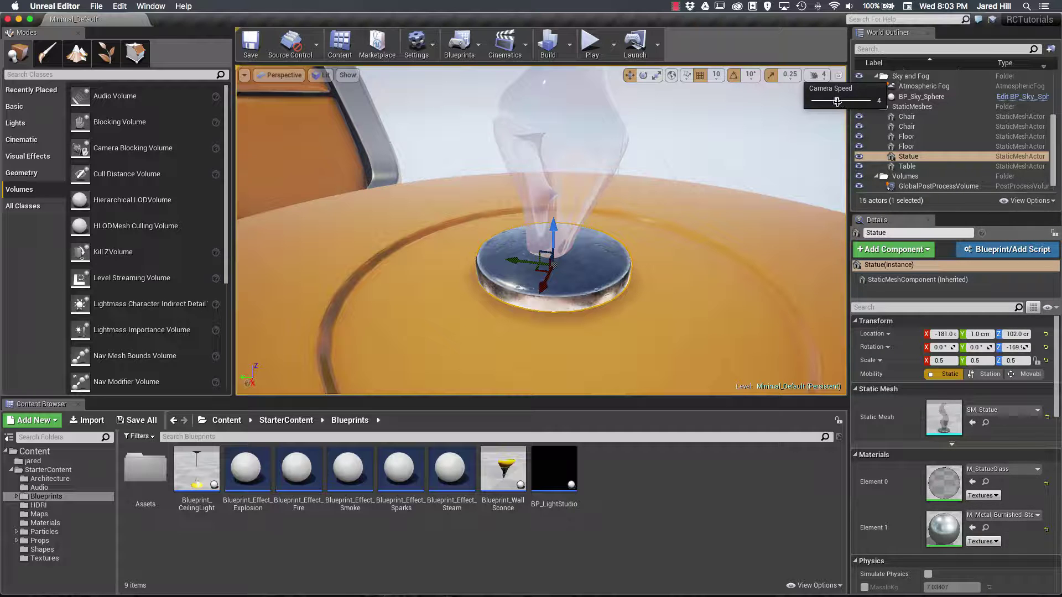
scroll(635, 218, down, 15)
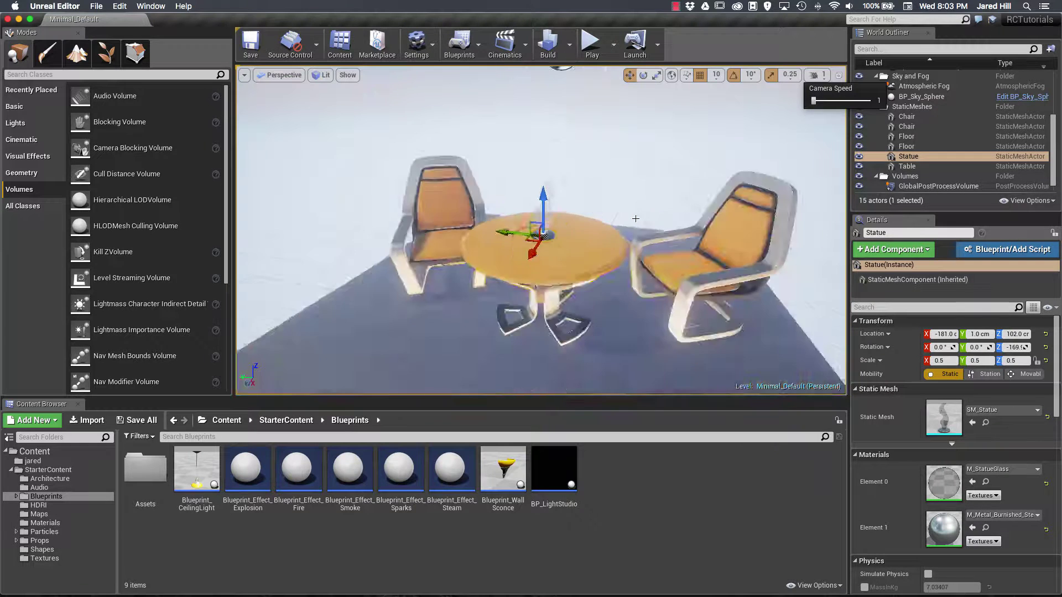
scroll(564, 265, up, 2)
scroll(564, 265, up, 6)
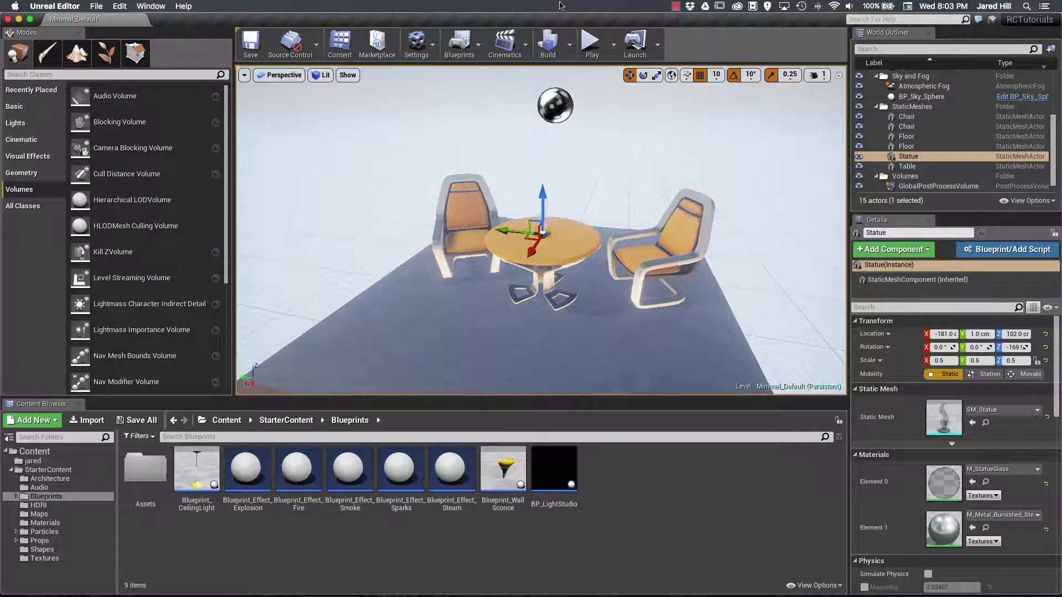
- Move the camera closer to the table and chairs and look toward the platform's edge
mouse_move(531, 332)
mouse_down()
mouse_move(559, 331)
mouse_move(545, 318)
mouse_move(487, 349)
mouse_move(542, 336)
mouse_move(527, 329)
mouse_up()
mouse_move(526, 329)
right_down()
mouse_move(535, 350)
mouse_move(513, 348)
mouse_move(540, 350)
mouse_move(527, 350)
right_up()
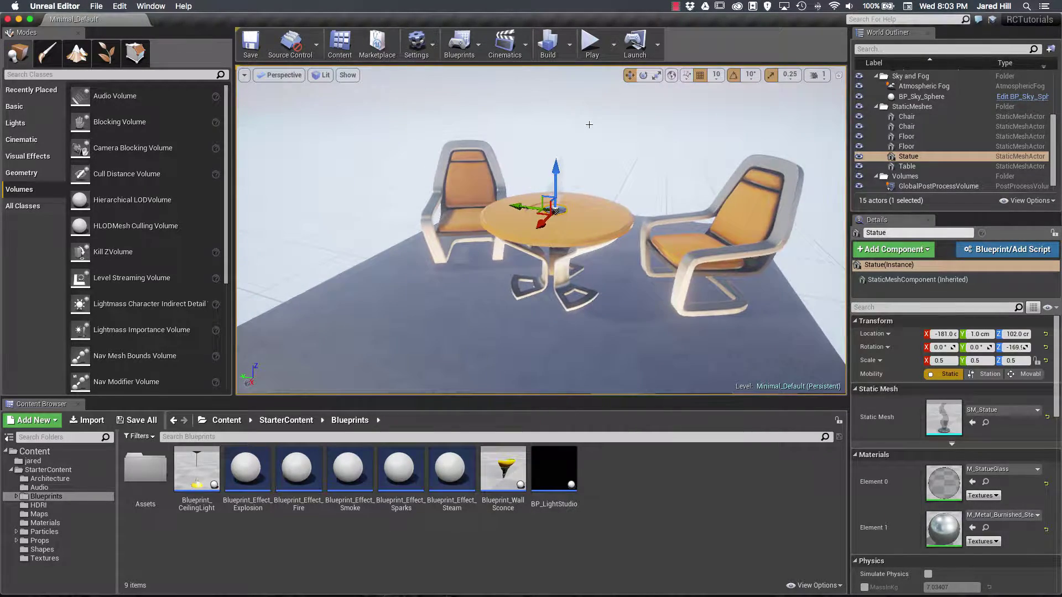
right_drag(596, 165, 641, 177)
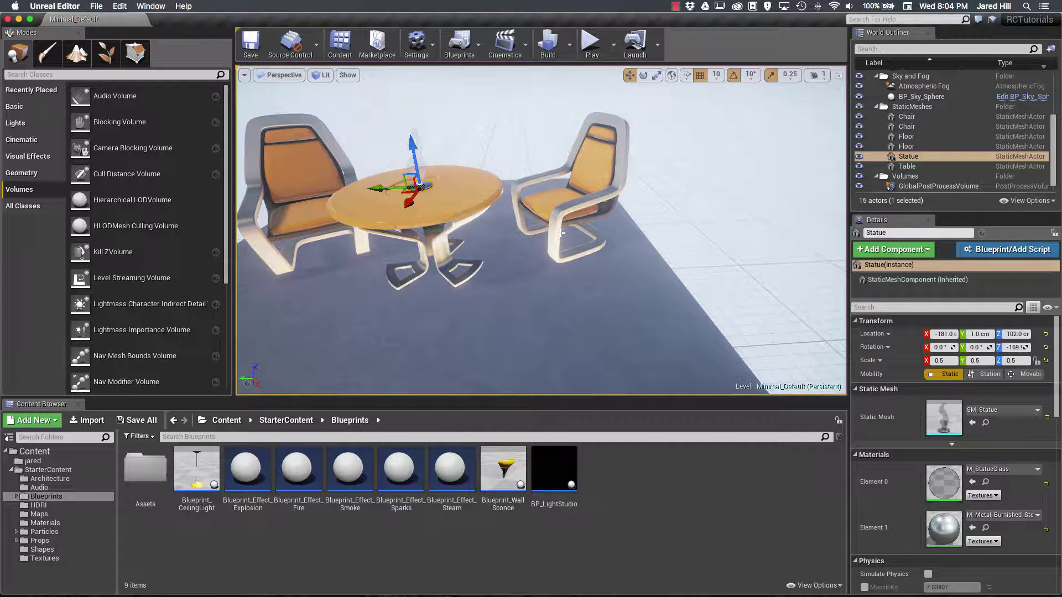
- Set the viewport camera speed to 8 and fly the camera to test the faster movement
click(810, 77)
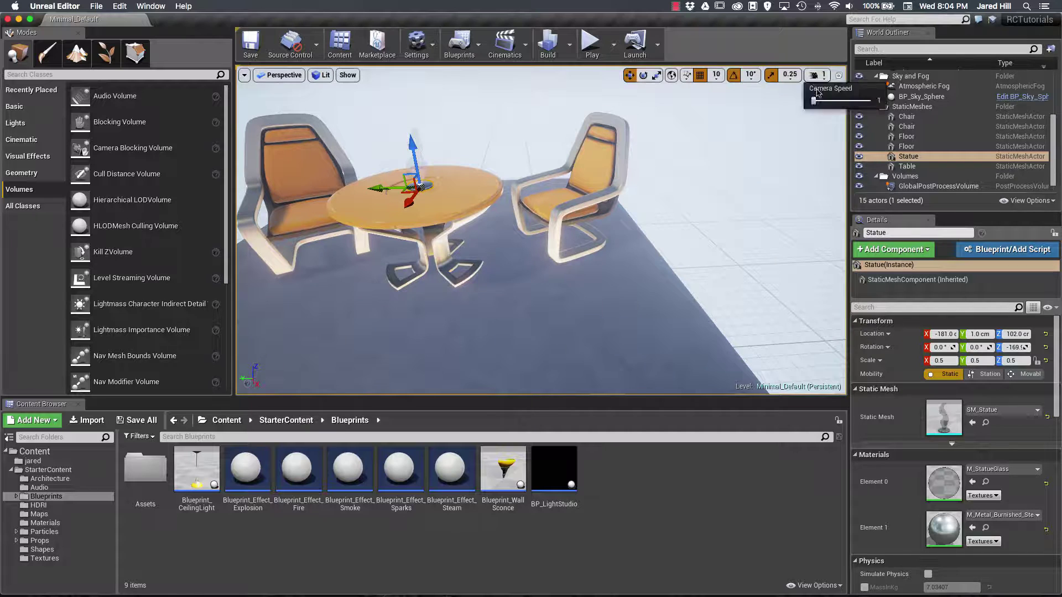
drag(829, 105, 877, 102)
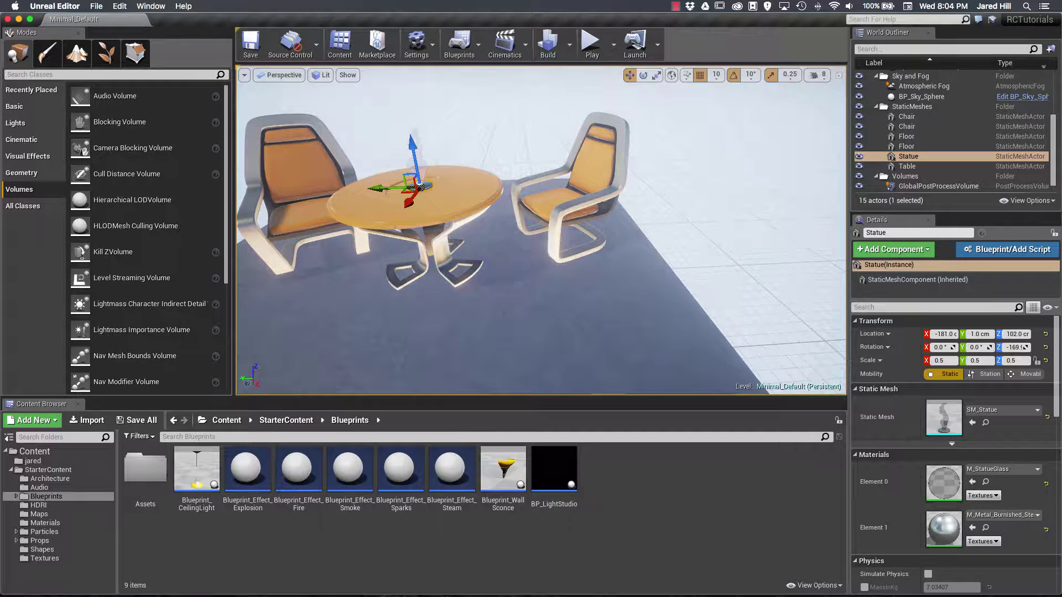
key(s)
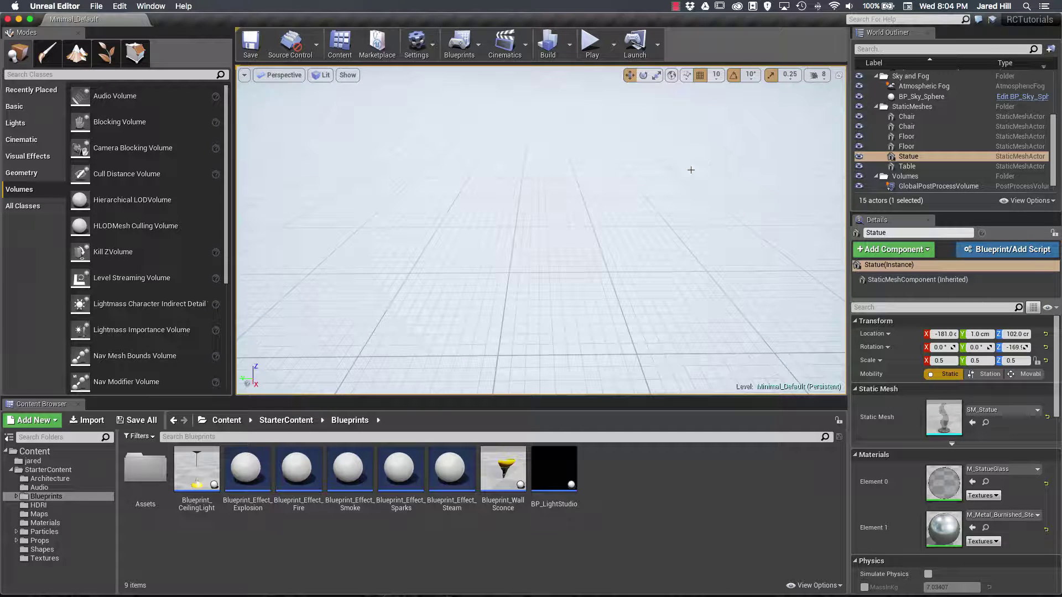
- Turn the camera back toward the platform and fly it around to a front view of the table and chairs
right_drag(541, 230, 327, 189)
key(s)
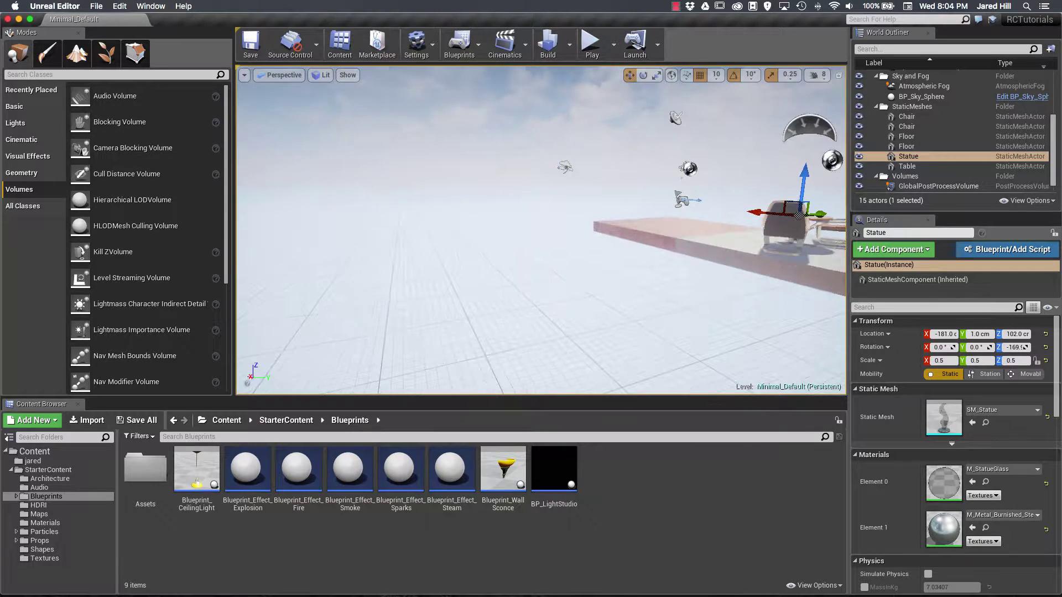
key(w)
right_drag(327, 188, 746, 194)
key(w)
key(s)
right_drag(596, 272, 659, 271)
key(w)
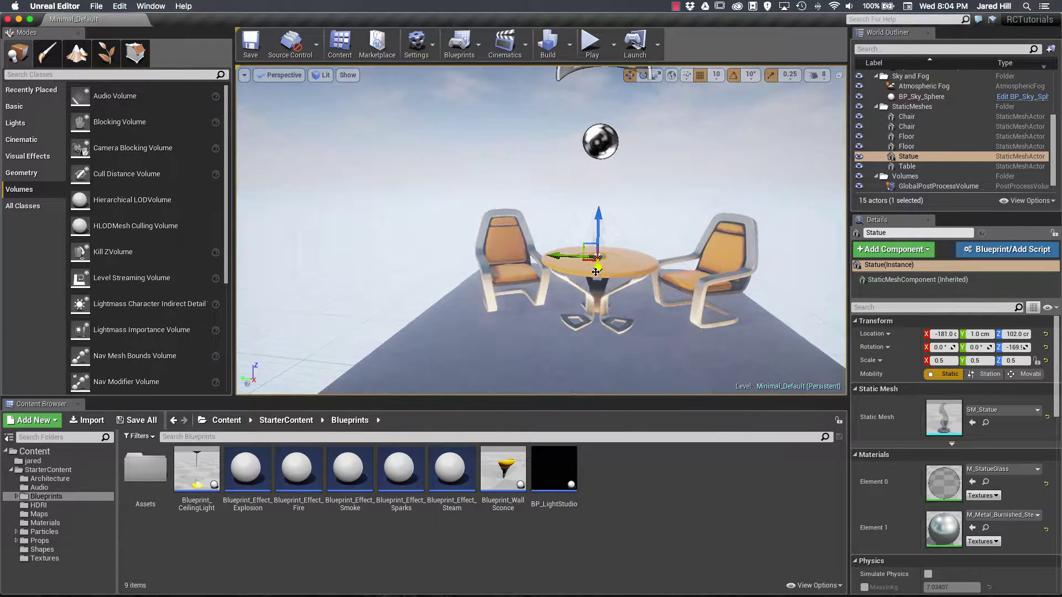
- Frame the selected Statue, zoom out and back in, and tilt the camera to look down on the table from above
key(f)
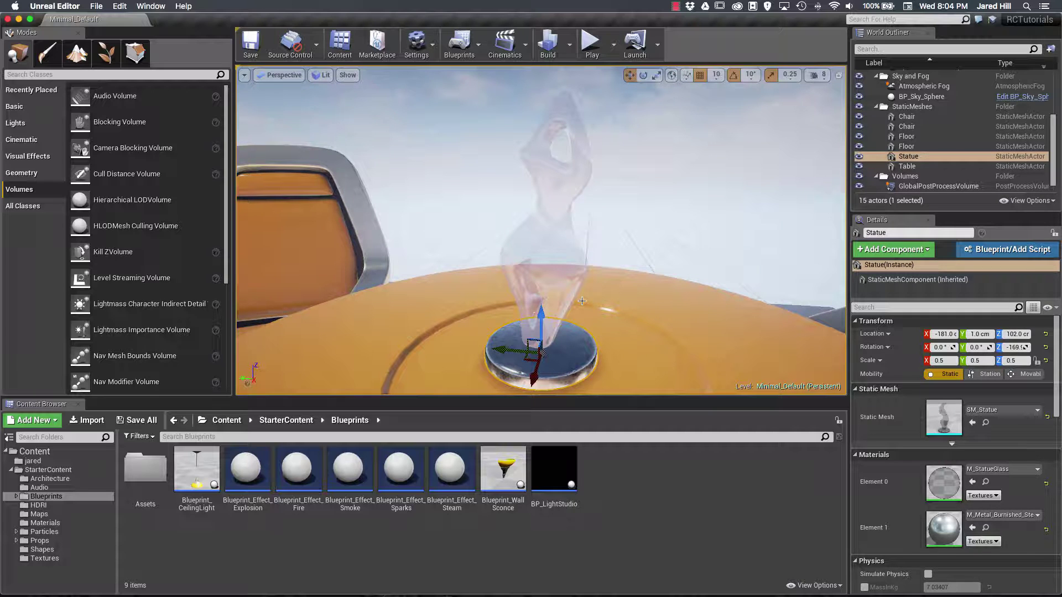
scroll(582, 301, down, 10)
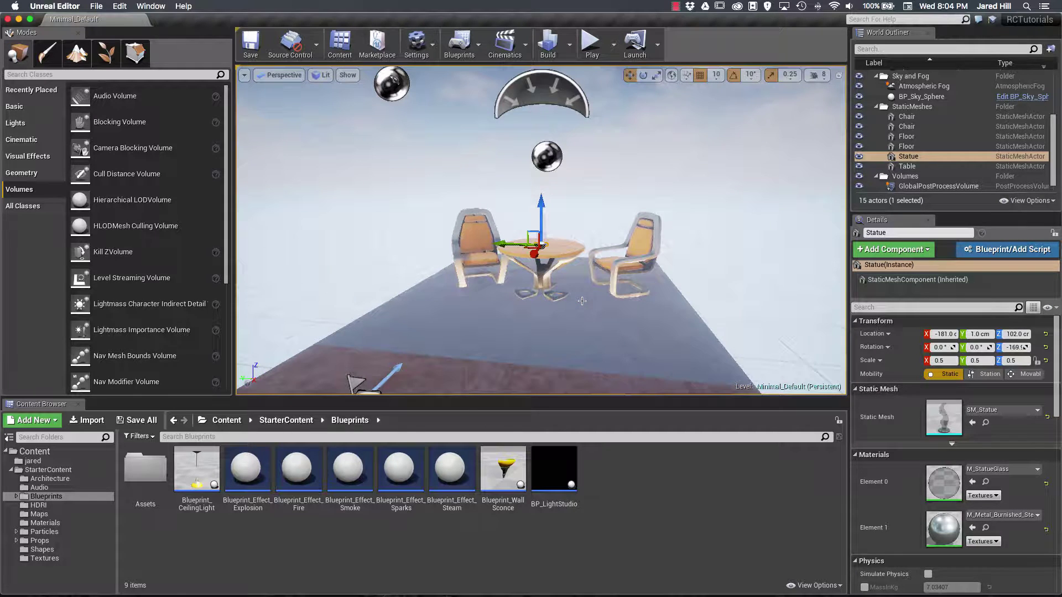
scroll(582, 301, up, 4)
scroll(582, 301, up, 10)
right_drag(569, 328, 569, 398)
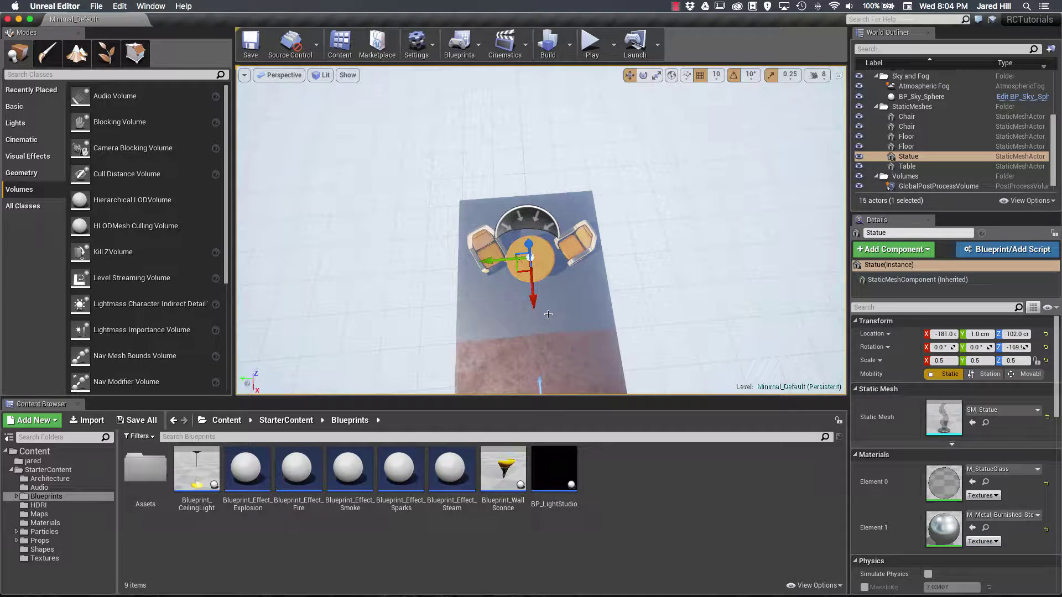
right_drag(587, 247, 587, 213)
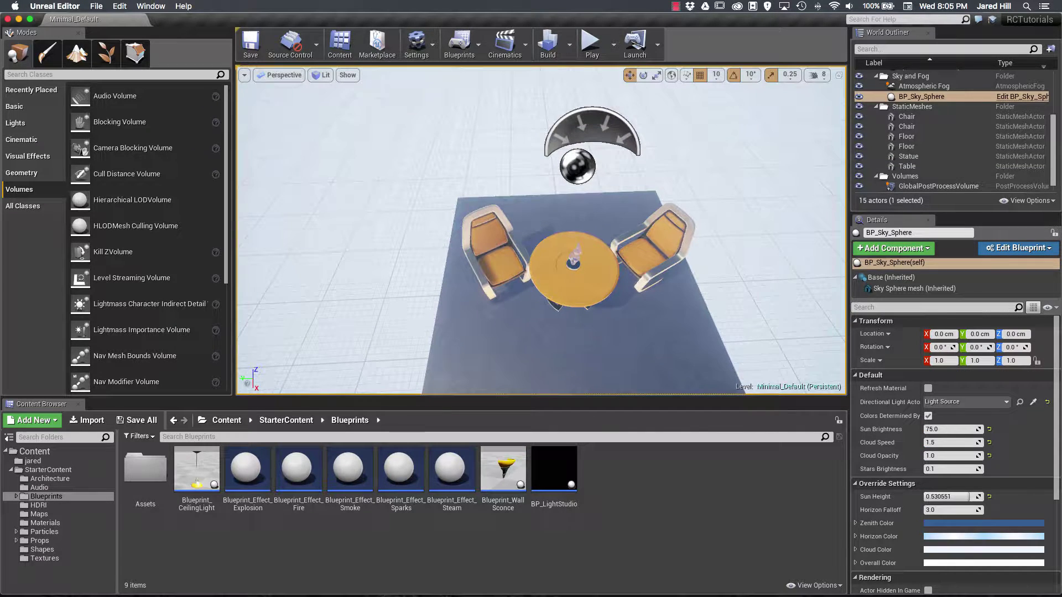
- Fly the camera forward, backward and sideways around the platform at camera speed 8
key(s)
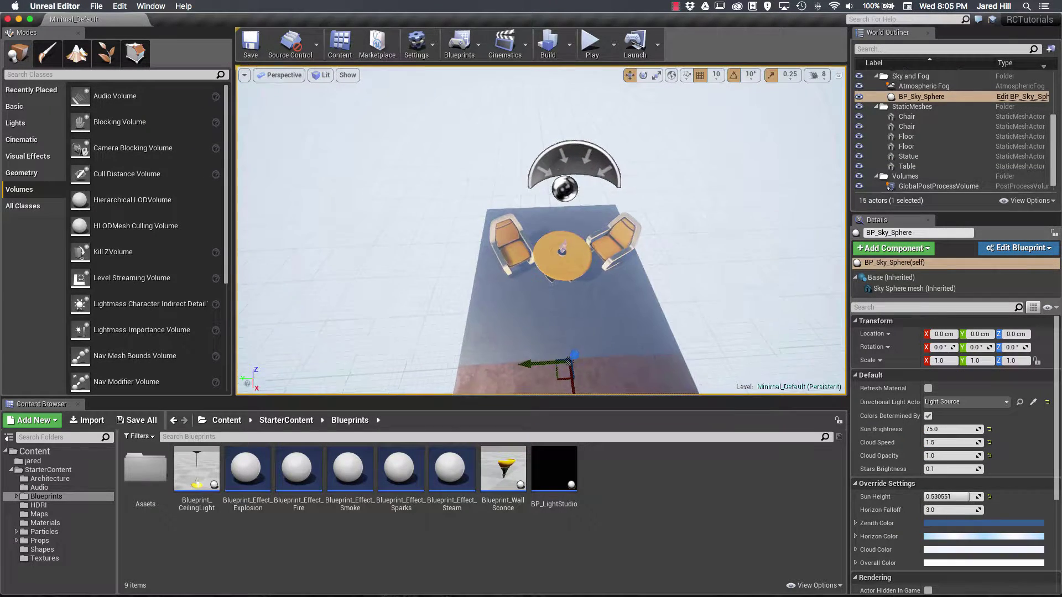
key(w)
key(s)
key(w)
key(a)
key(s)
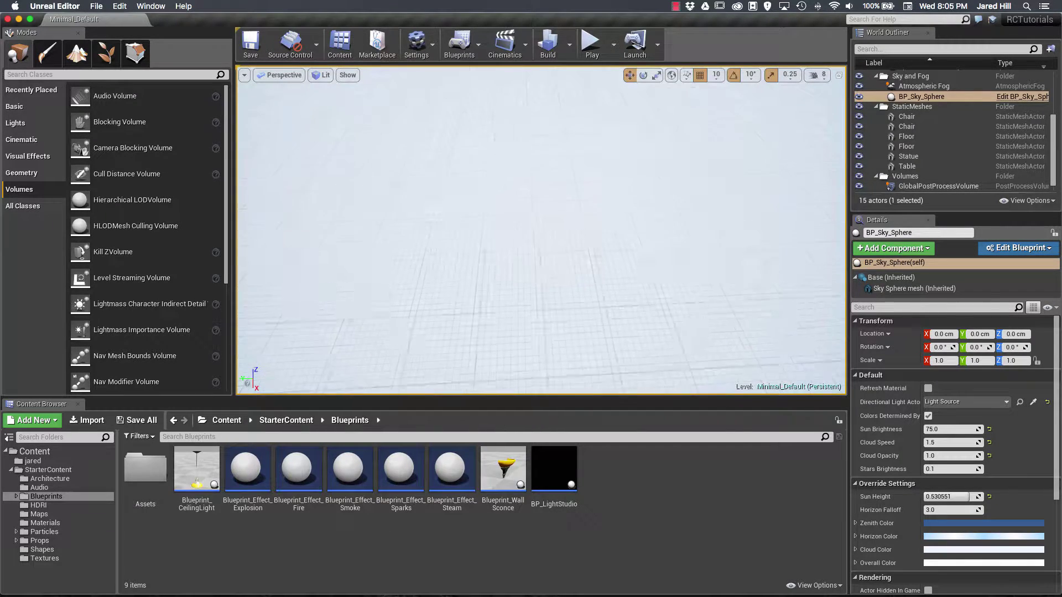
key(s)
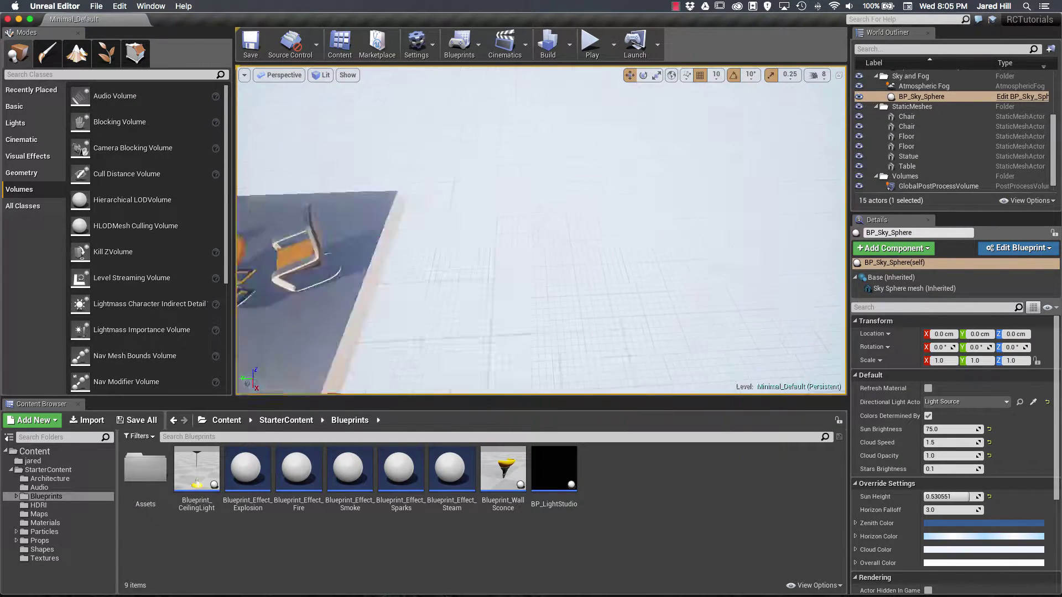
key(w)
key(w)
key(s)
key(a)
right_drag(542, 213, 541, 213)
- Select the Table from the distant view, frame it and turn the camera to view its top
scroll(521, 288, up, 2)
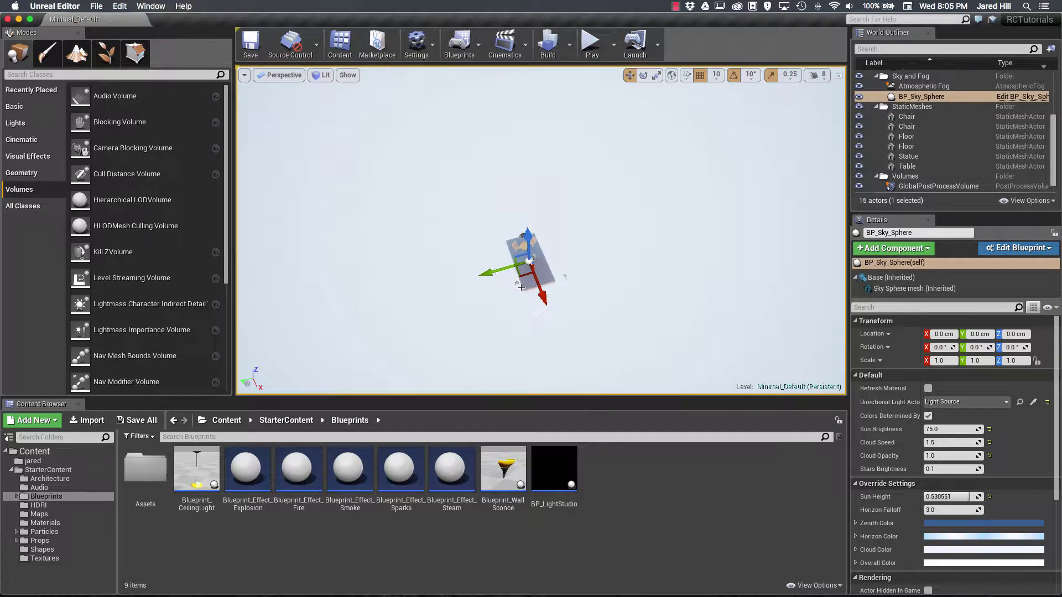
scroll(521, 288, up, 2)
click(524, 289)
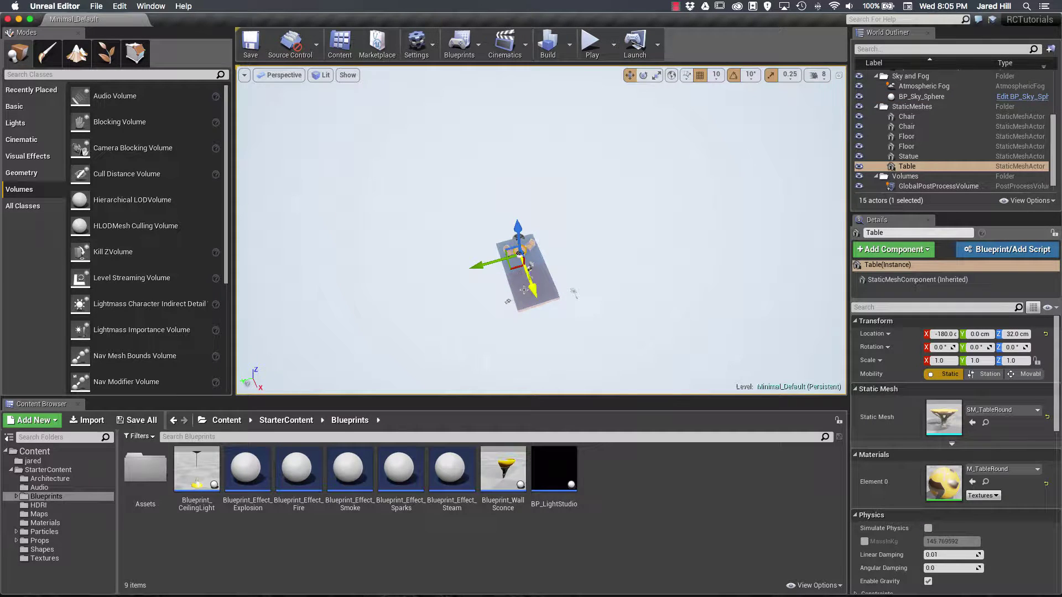
key(f)
right_drag(517, 290, 538, 286)
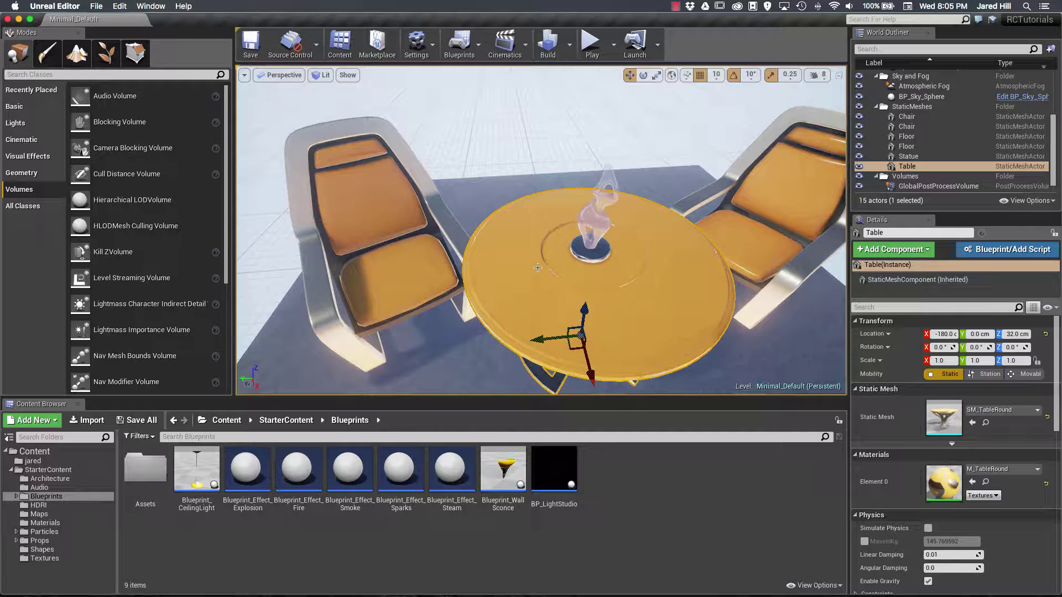
- Pull the camera back over the platform, zoom toward the table and set the viewport camera speed to 4
mouse_move(784, 134)
mouse_down()
mouse_move(783, 222)
mouse_move(783, 155)
mouse_up()
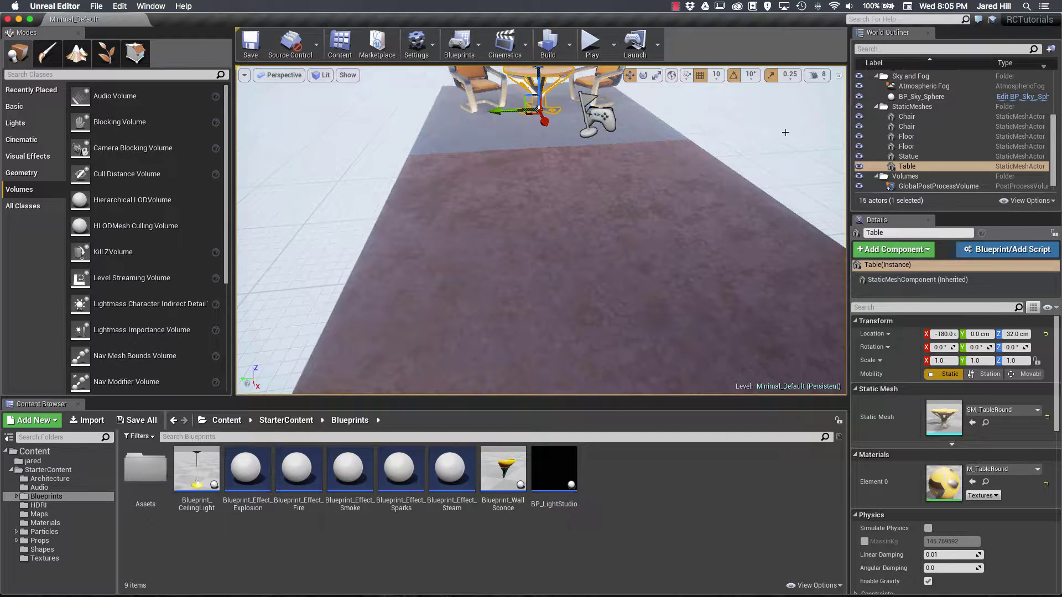
scroll(784, 134, up, 5)
click(818, 75)
drag(868, 102, 847, 105)
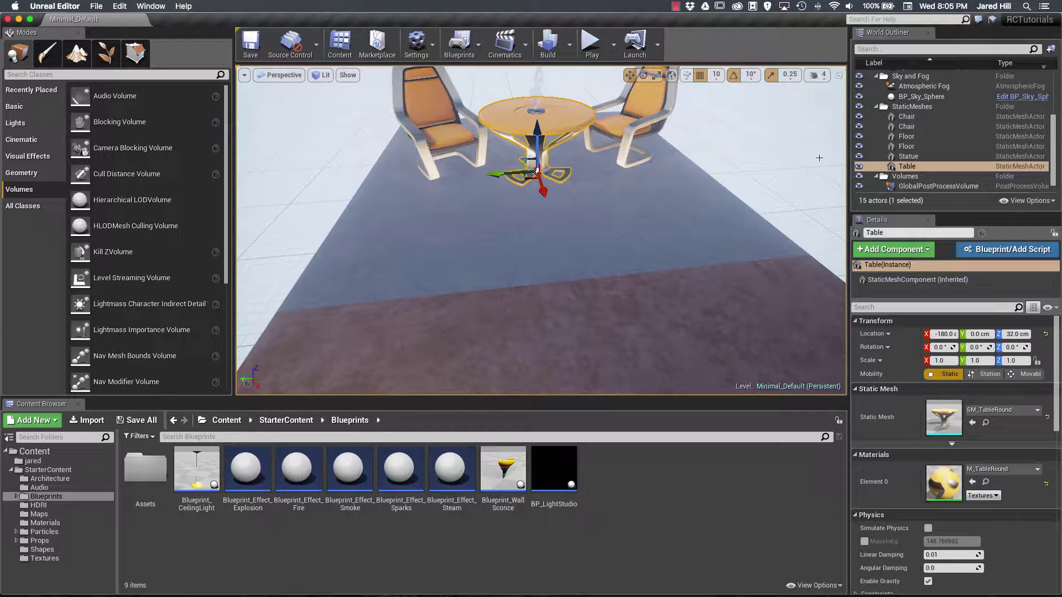
- Zoom out from the table, widen the field of view and fly the camera backward and forward along the platform
scroll(541, 231, down, 3)
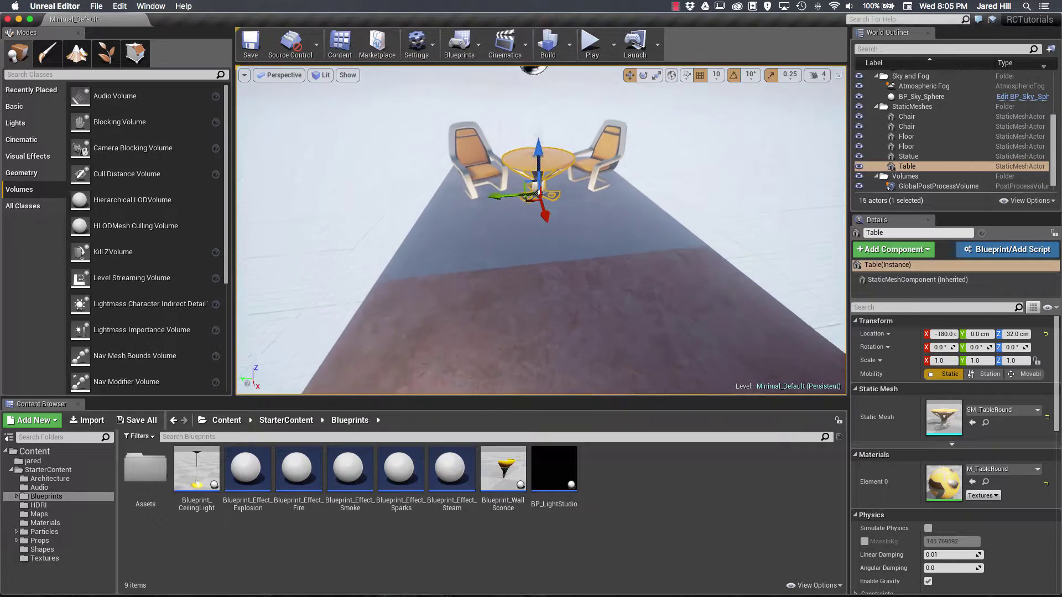
key(z)
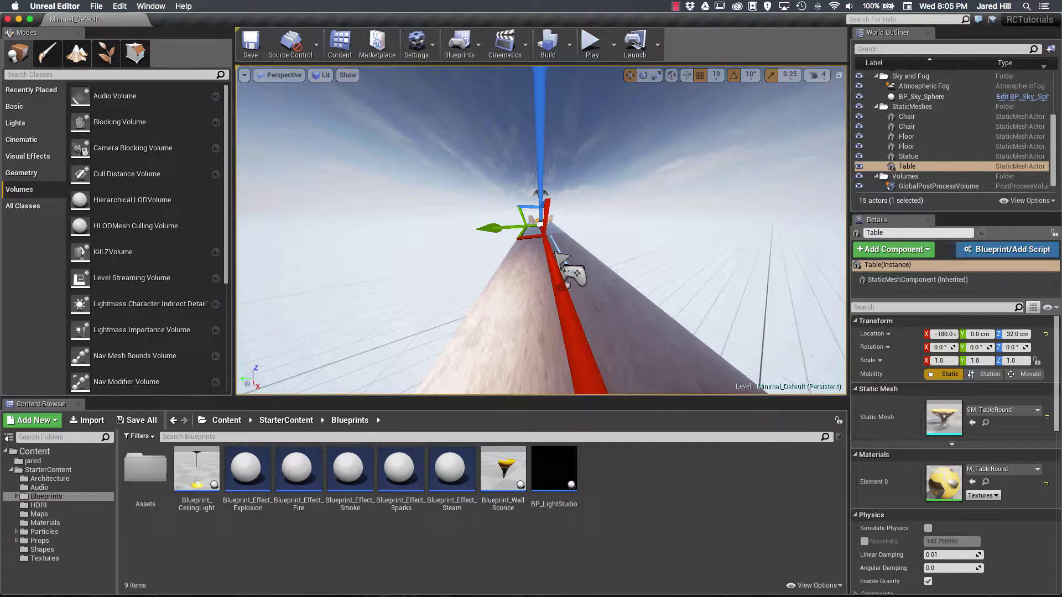
key(s)
key(w)
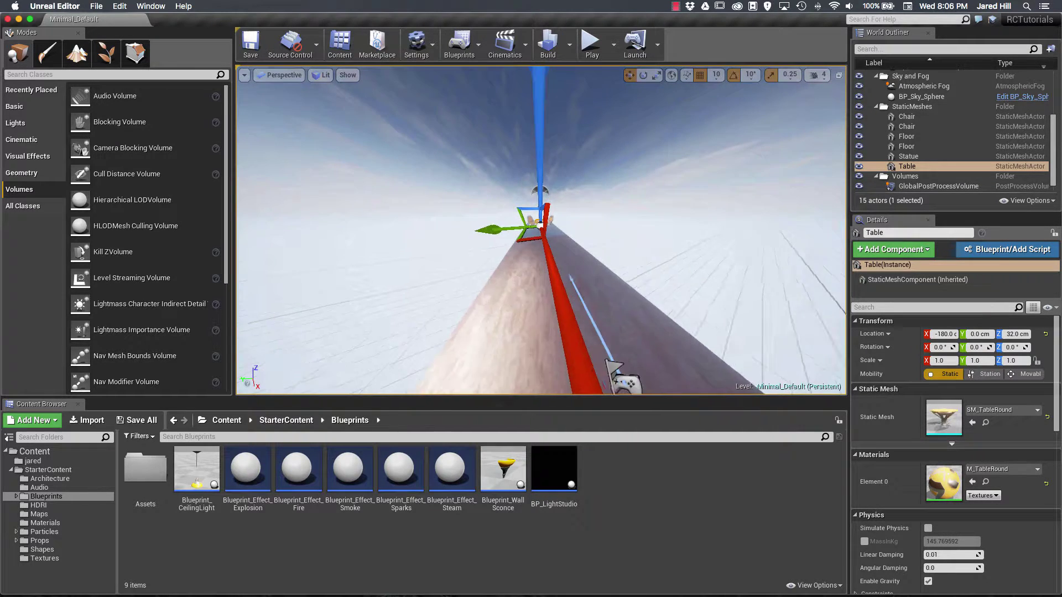
- Fly the camera around to the opposite side of the table and frame the selected Table
right_drag(560, 256, 835, 262)
key(s)
right_drag(635, 252, 635, 252)
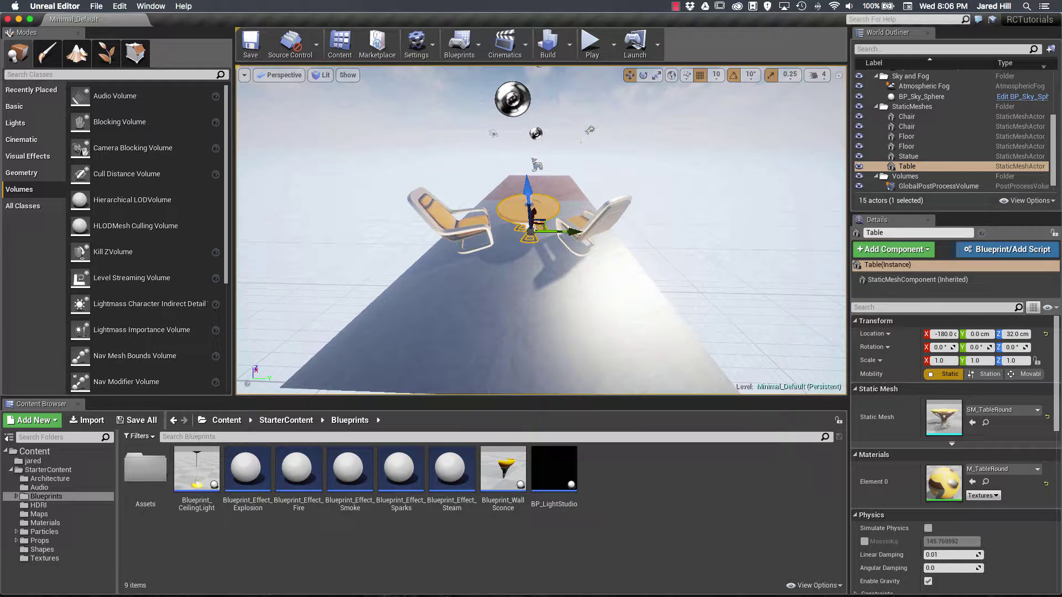
key(f)
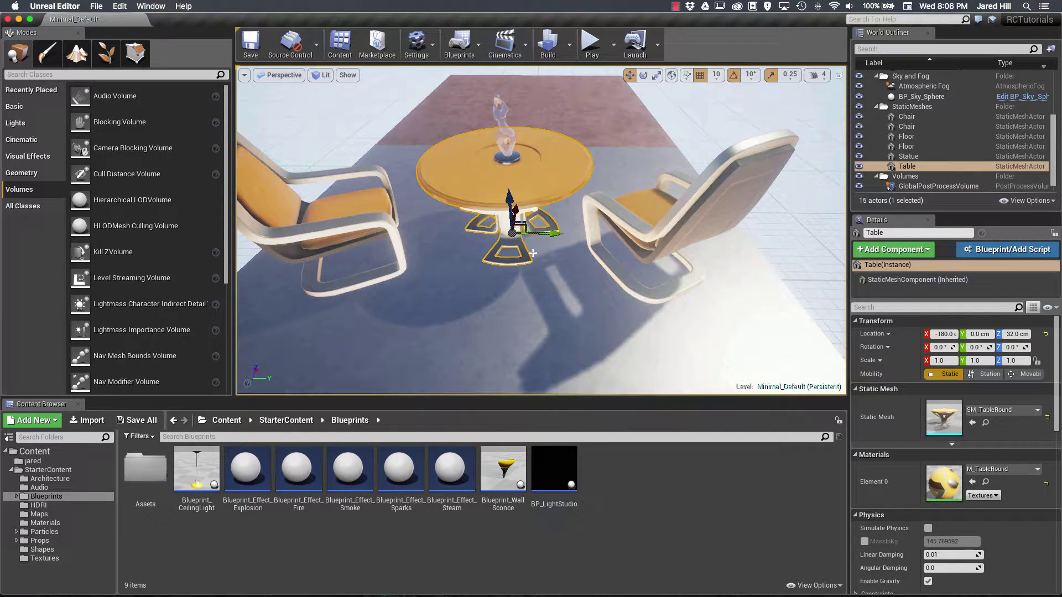